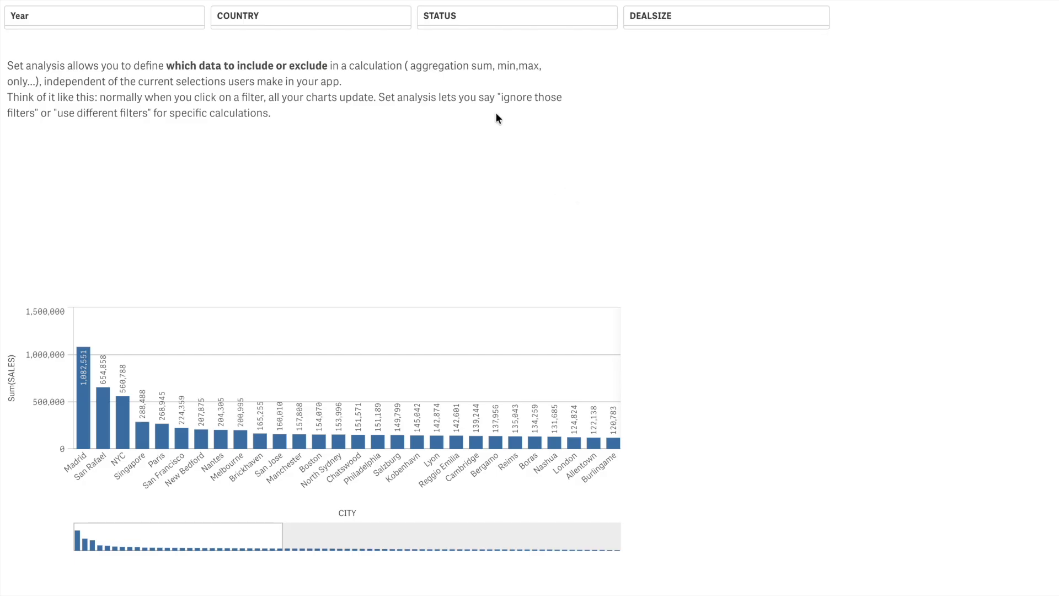
Filter the sheet by the STATUS value In Process and confirm the selection.
{"action": "left_click", "coordinate": [450, 26]}
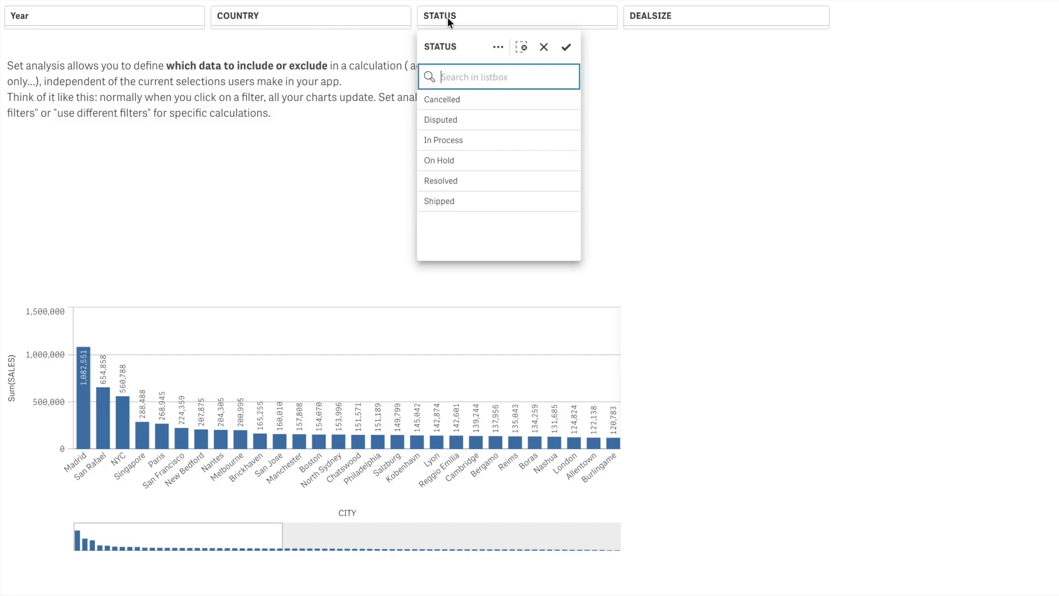
{"action": "left_click", "coordinate": [478, 138]}
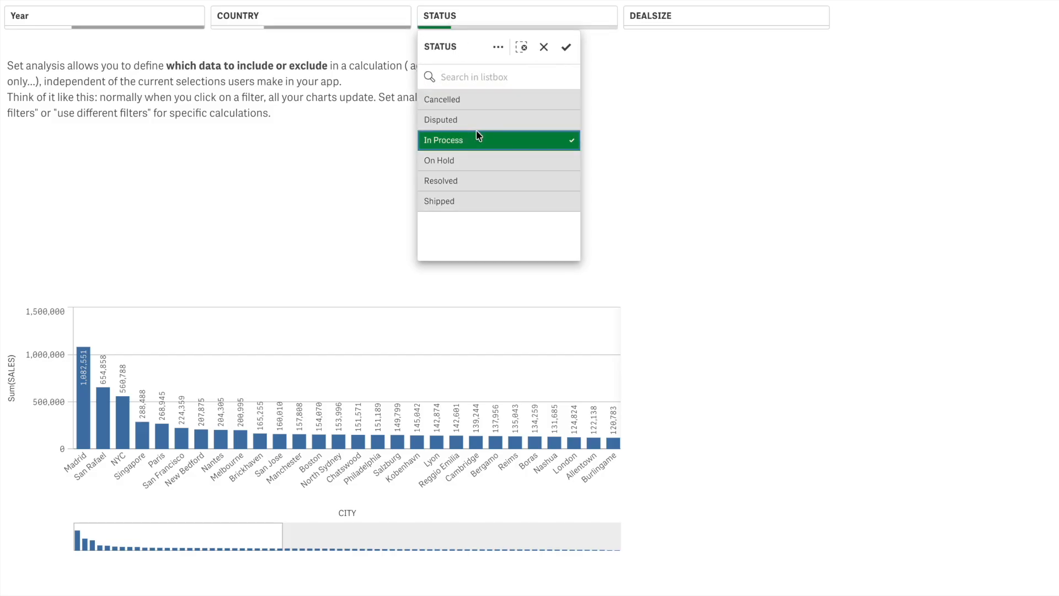
{"action": "left_click", "coordinate": [564, 48]}
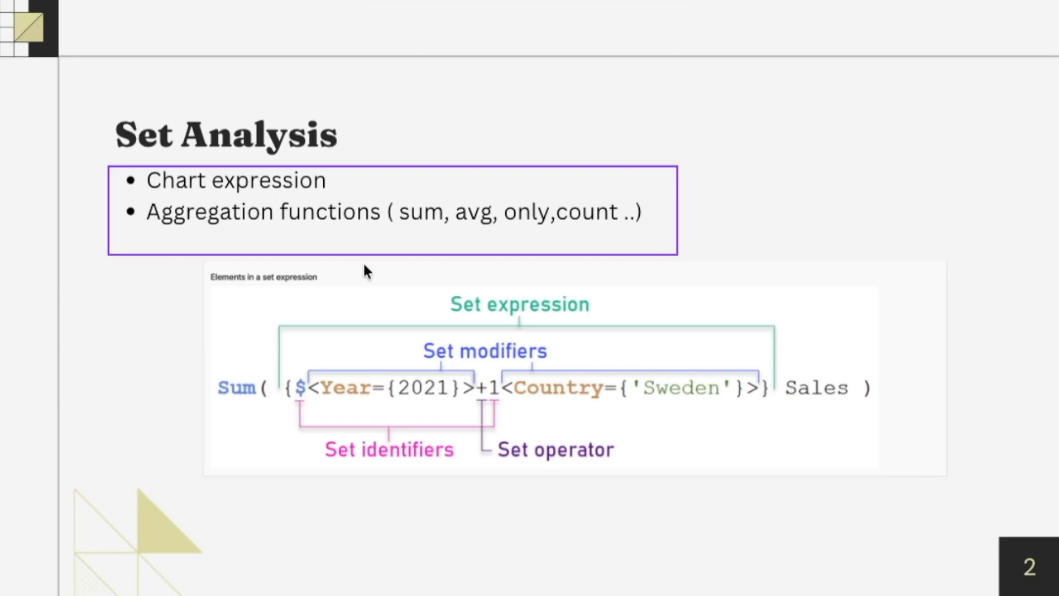
{"action": "left_click", "coordinate": [444, 432]}
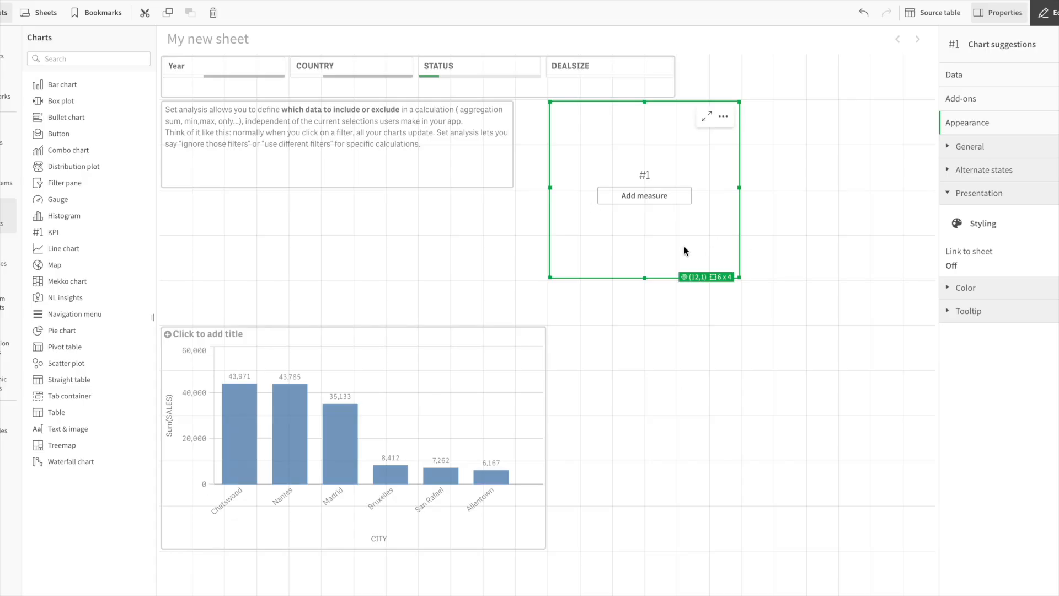
Add a measure to the empty KPI through the expression editor and enter sum(SALES).
{"action": "left_click", "coordinate": [657, 200]}
{"action": "left_click", "coordinate": [824, 117]}
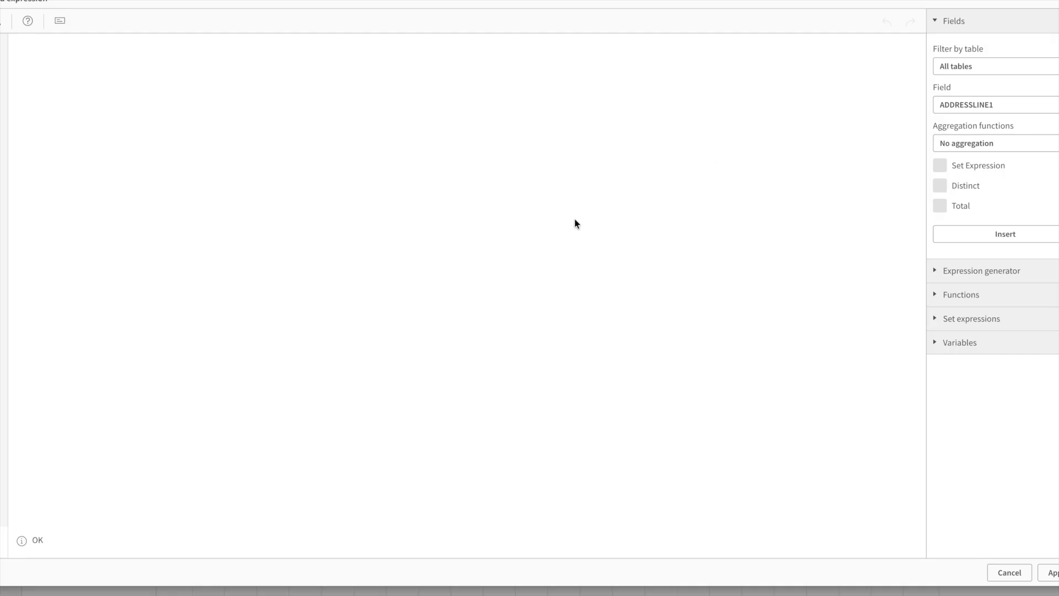
{"action": "type", "text": "sum("}
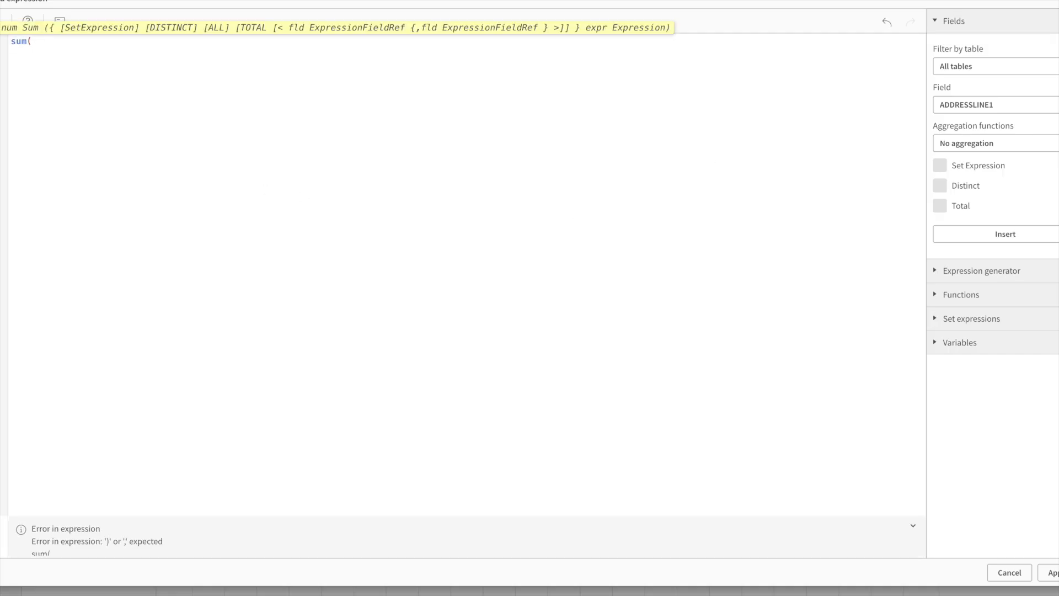
{"action": "type", "text": " sales"}
{"action": "key", "text": "Return"}
{"action": "type", "text": ")"}
Insert an empty set expression {< >} before SALES inside the sum.
{"action": "key", "text": "Left"}
{"action": "key", "text": "Left"}
{"action": "key", "text": "Left"}
{"action": "key", "text": "Left"}
{"action": "key", "text": "Left"}
{"action": "key", "text": "Left"}
{"action": "key", "text": "BackSpace"}
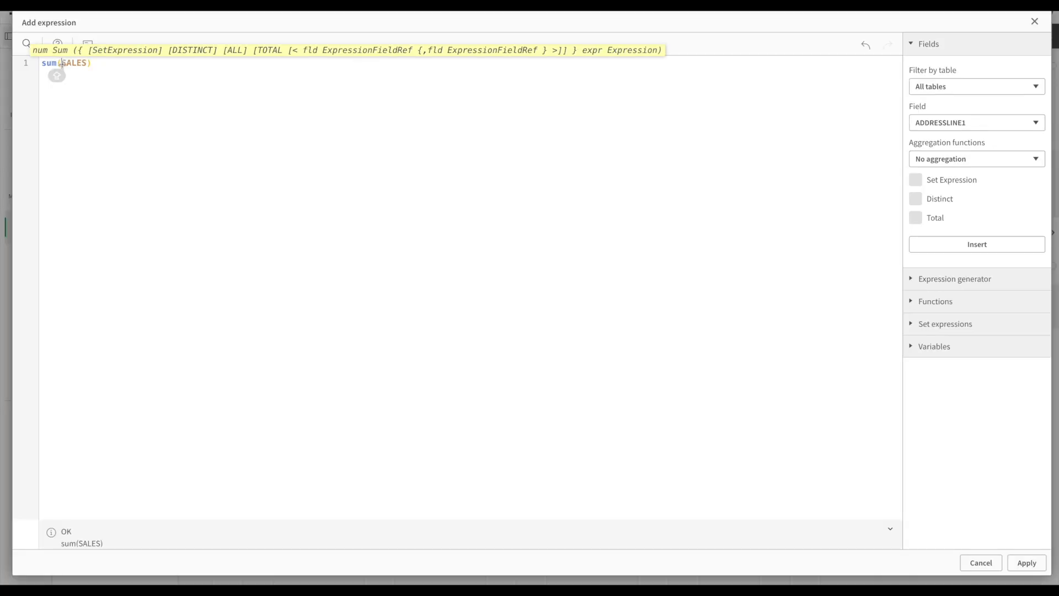
{"action": "type", "text": "{< >"}
{"action": "type", "text": "}"}
{"action": "key", "text": "Left"}
{"action": "type", "text": "<>"}
{"action": "key", "text": "Left"}
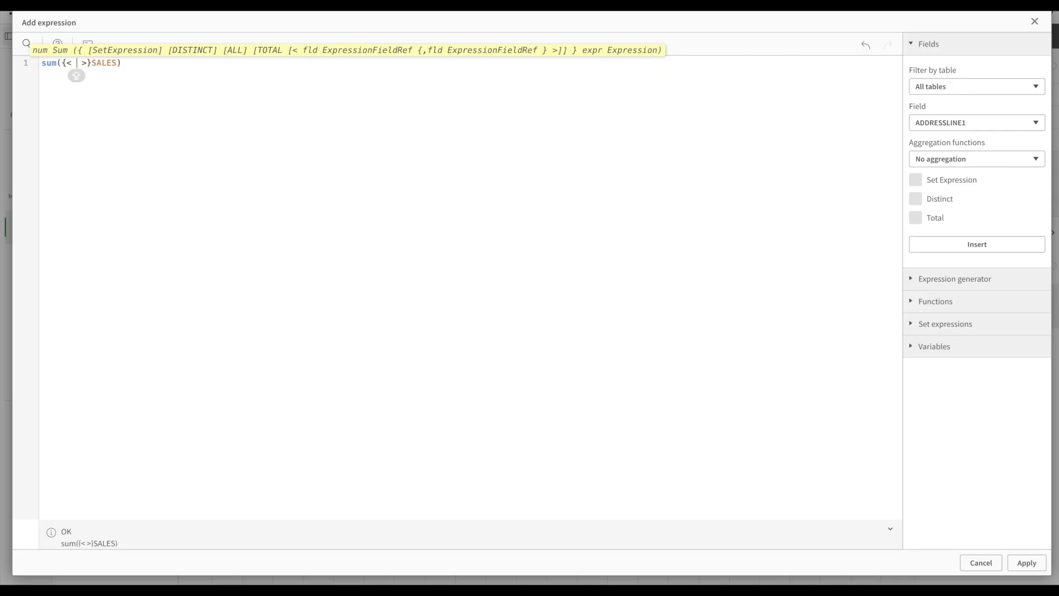
Enter the COUNTRY field inside the set modifier's angle brackets.
{"action": "type", "text": "cOUNT"}
{"action": "key", "text": "BackSpace"}
{"action": "key", "text": "BackSpace"}
{"action": "key", "text": "BackSpace"}
{"action": "key", "text": "BackSpace"}
{"action": "type", "text": "ount"}
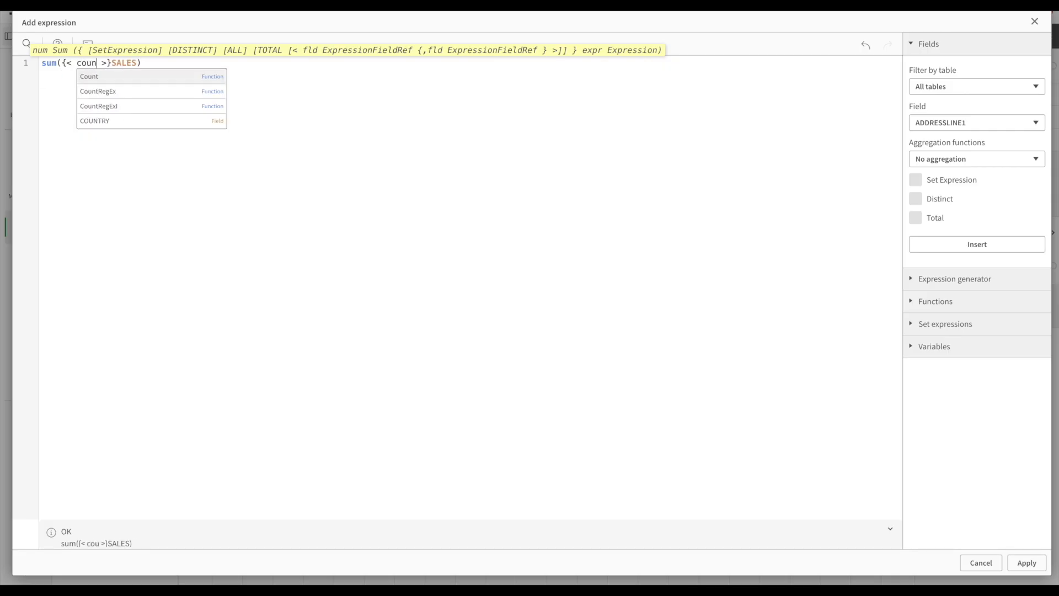
{"action": "type", "text": "ry"}
{"action": "key", "text": "Return"}
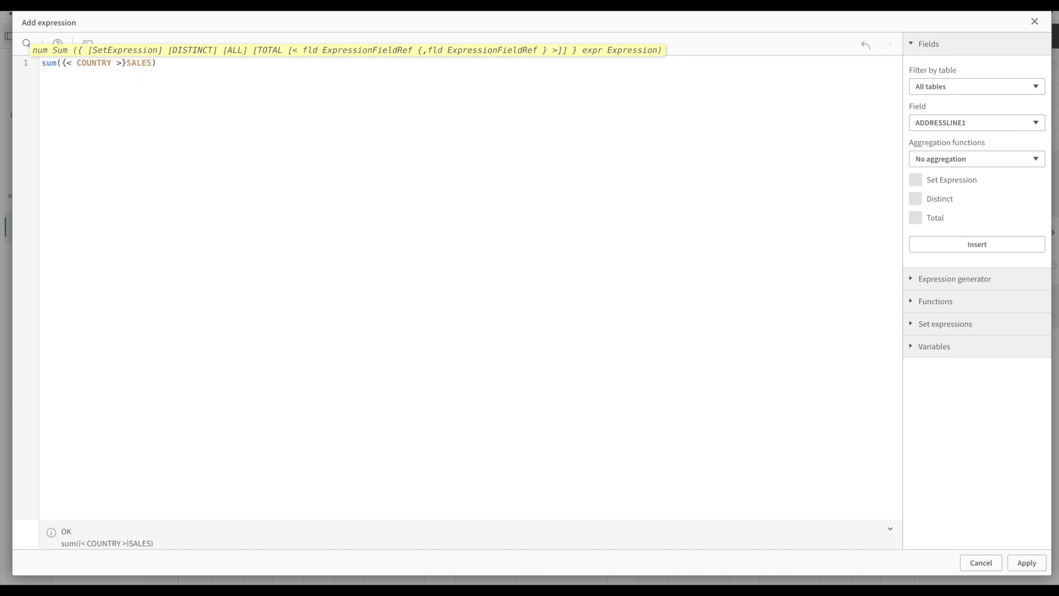
Restrict COUNTRY to {'France','Austria'} in the set modifier and apply the expression to the KPI.
{"action": "type", "text": "="}
{"action": "type", "text": "{''}"}
{"action": "key", "text": "Left"}
{"action": "type", "text": "''"}
{"action": "key", "text": "Left"}
{"action": "type", "text": "France"}
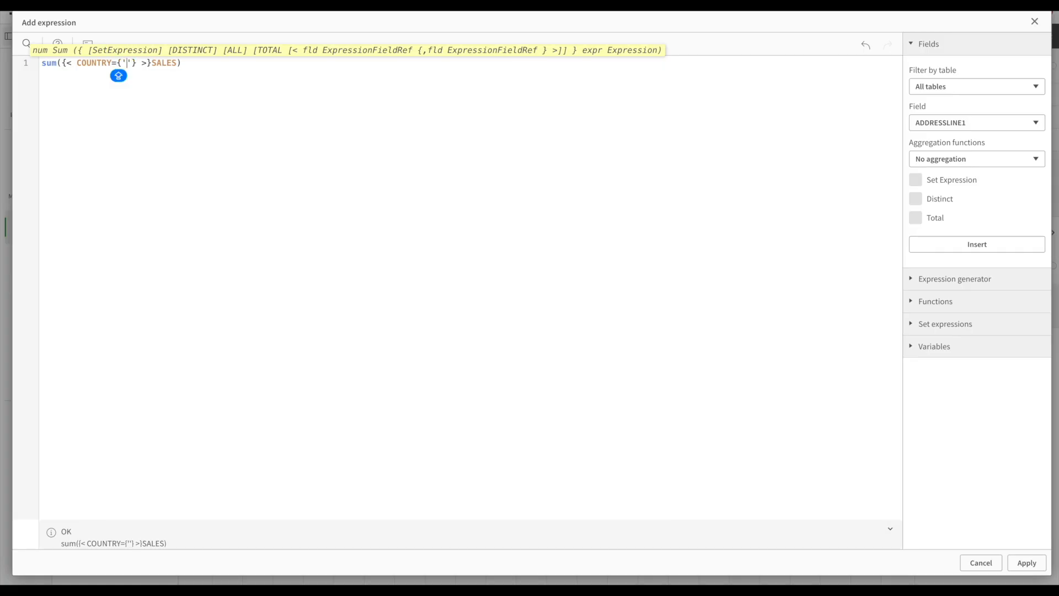
{"action": "key", "text": "Right"}
{"action": "type", "text": ",''"}
{"action": "key", "text": "Left"}
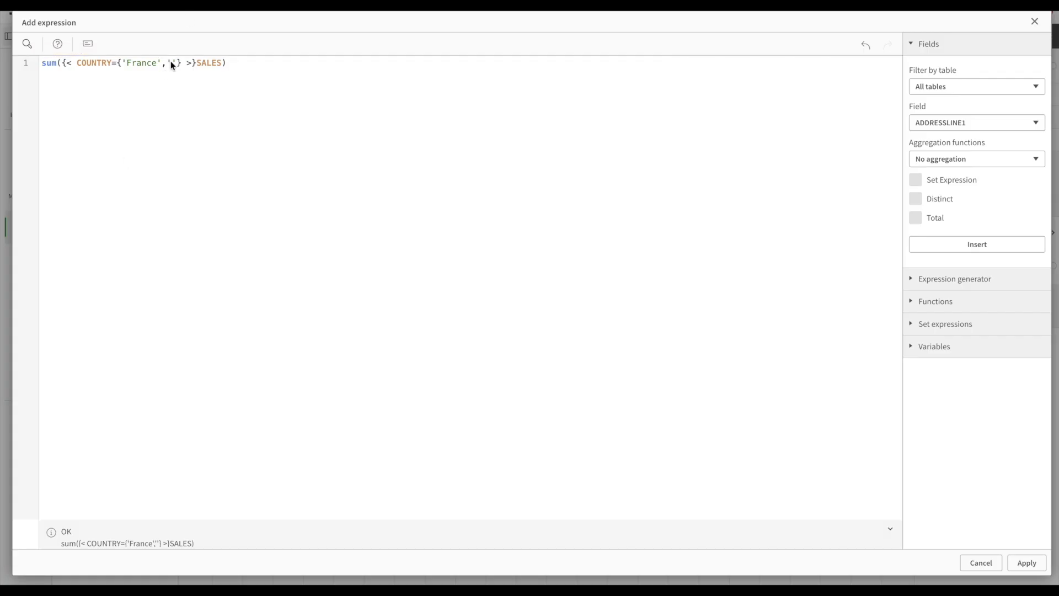
{"action": "type", "text": "Austria"}
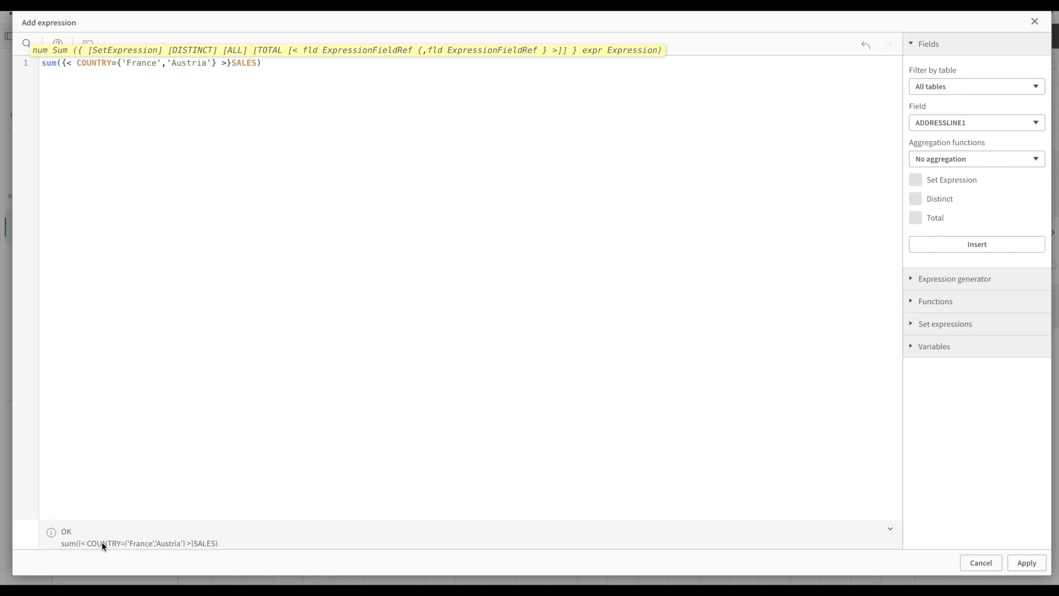
{"action": "left_click", "coordinate": [1026, 562]}
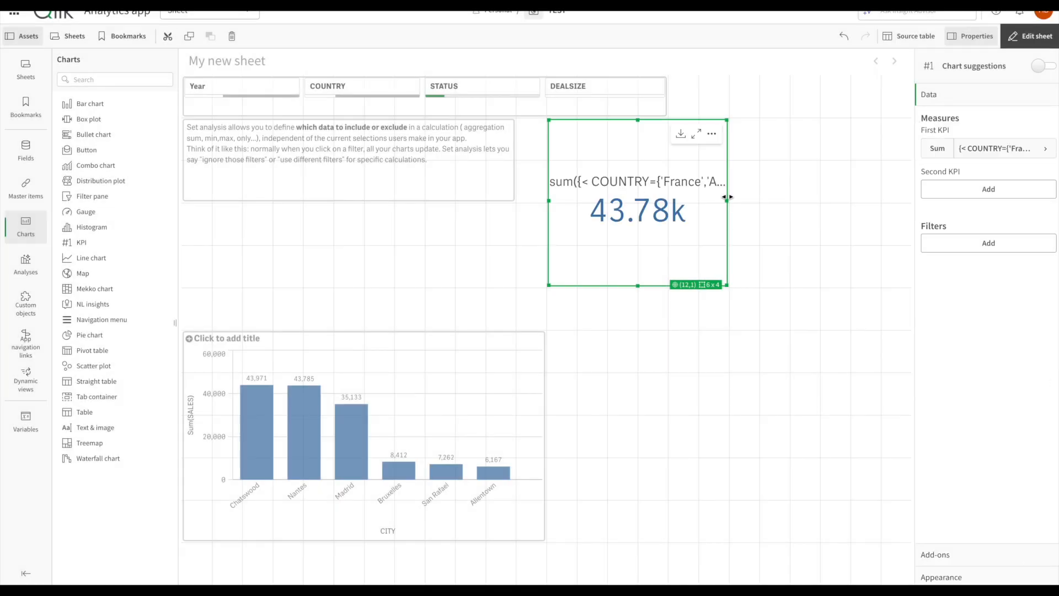
Widen the KPI to 8 x 4 grid cells and leave sheet editing.
{"action": "left_click_drag", "start_coordinate": [727, 199], "coordinate": [775, 199]}
{"action": "left_click", "coordinate": [1042, 44]}
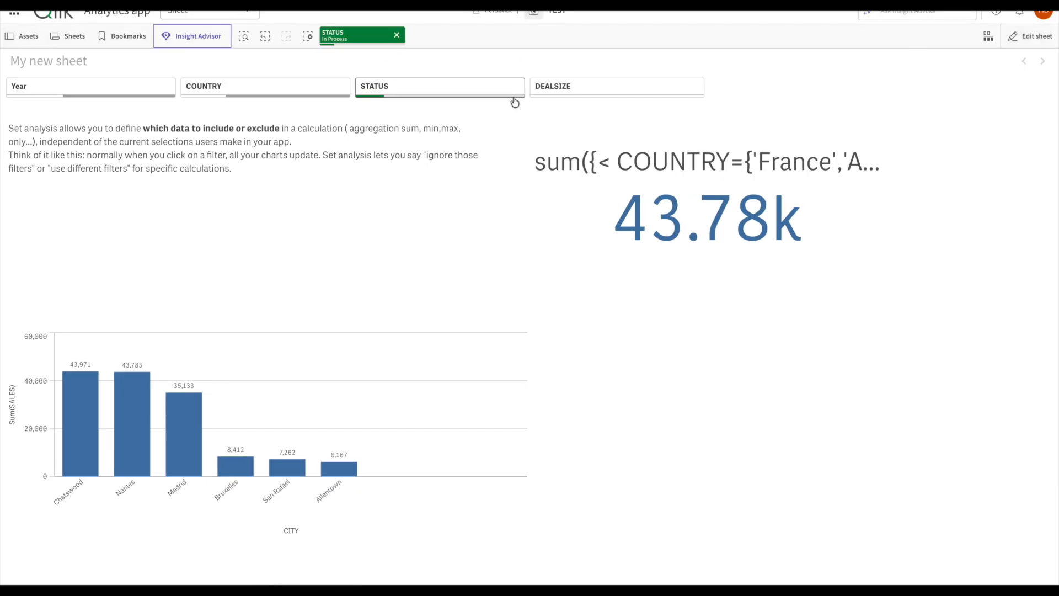
Inspect the COUNTRY filter's values and clear the STATUS selection.
{"action": "left_click", "coordinate": [290, 87]}
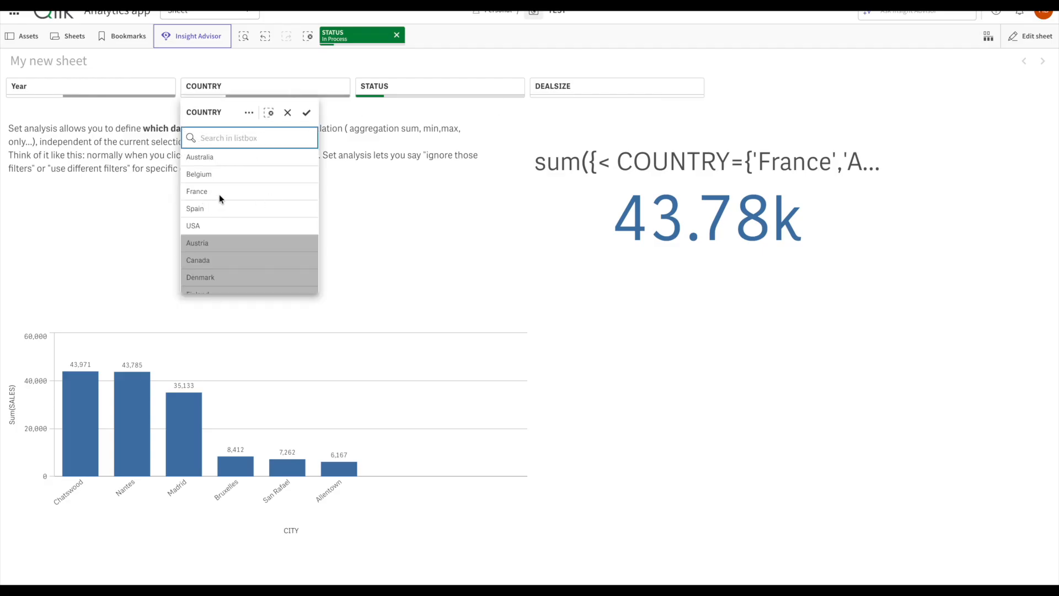
{"action": "left_click", "coordinate": [385, 64]}
{"action": "left_click", "coordinate": [397, 88]}
{"action": "left_click", "coordinate": [269, 101]}
{"action": "left_click", "coordinate": [271, 88]}
{"action": "left_click", "coordinate": [398, 36]}
{"action": "left_click", "coordinate": [397, 36]}
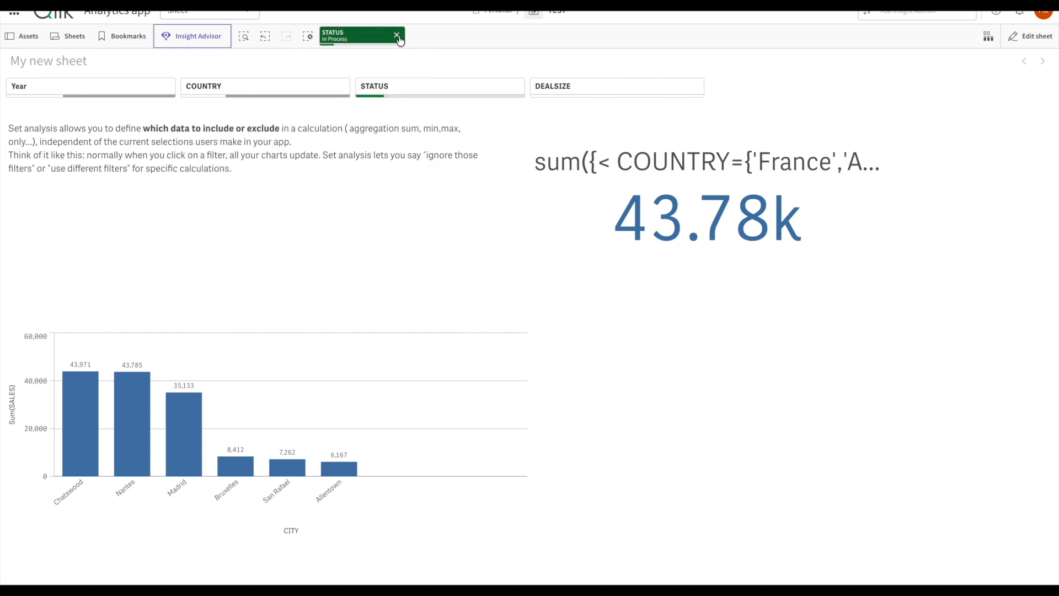
{"action": "left_click", "coordinate": [398, 36]}
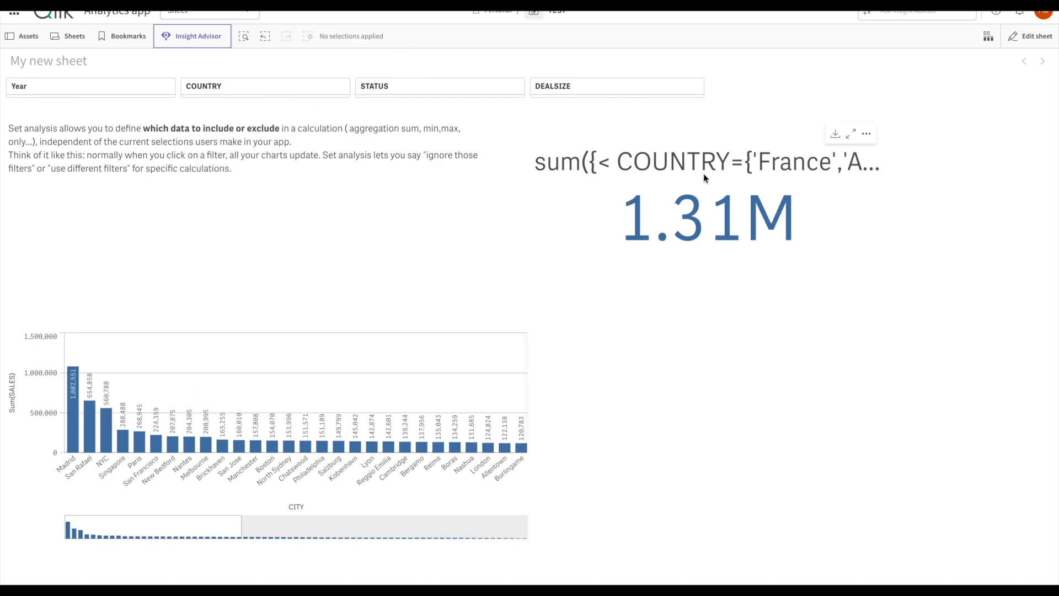
Test the KPI against COUNTRY selections of Belgium and of Germany, Ireland and Italy, and discard the selections.
{"action": "left_click", "coordinate": [260, 87]}
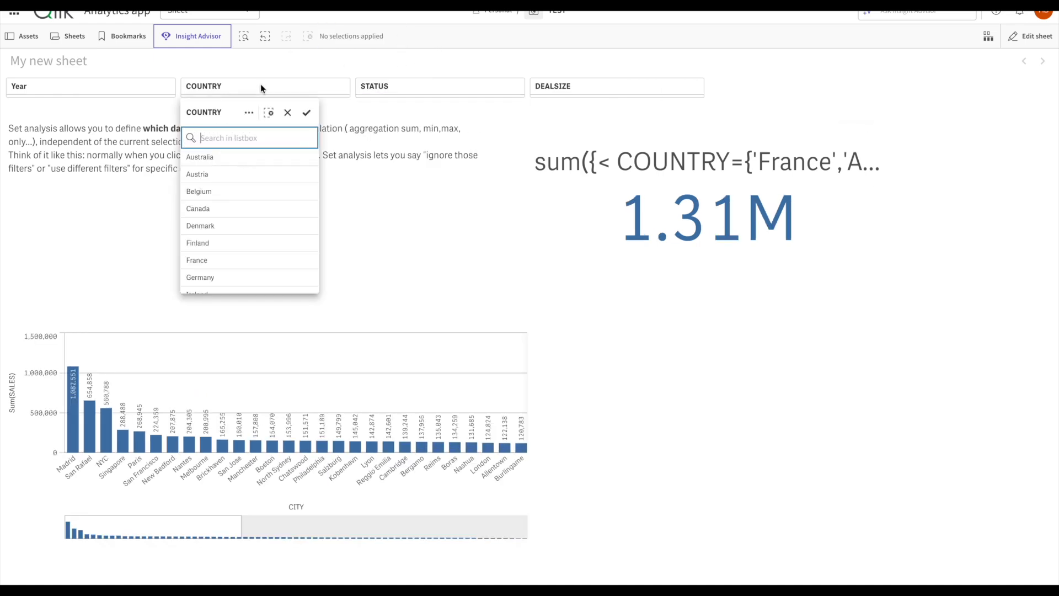
{"action": "left_click", "coordinate": [210, 193]}
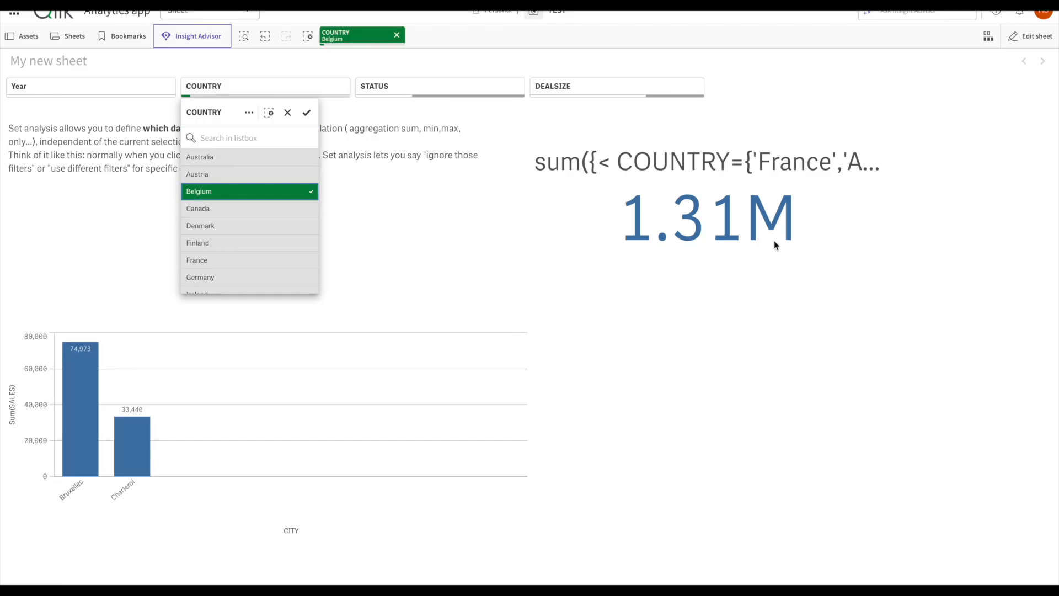
{"action": "left_click", "coordinate": [234, 188]}
{"action": "left_click", "coordinate": [217, 243]}
{"action": "left_click", "coordinate": [217, 243]}
{"action": "scroll", "coordinate": [223, 263], "scroll_direction": "down", "scroll_amount": 2}
{"action": "left_click", "coordinate": [223, 263]}
{"action": "left_click", "coordinate": [231, 216]}
{"action": "left_click", "coordinate": [231, 234]}
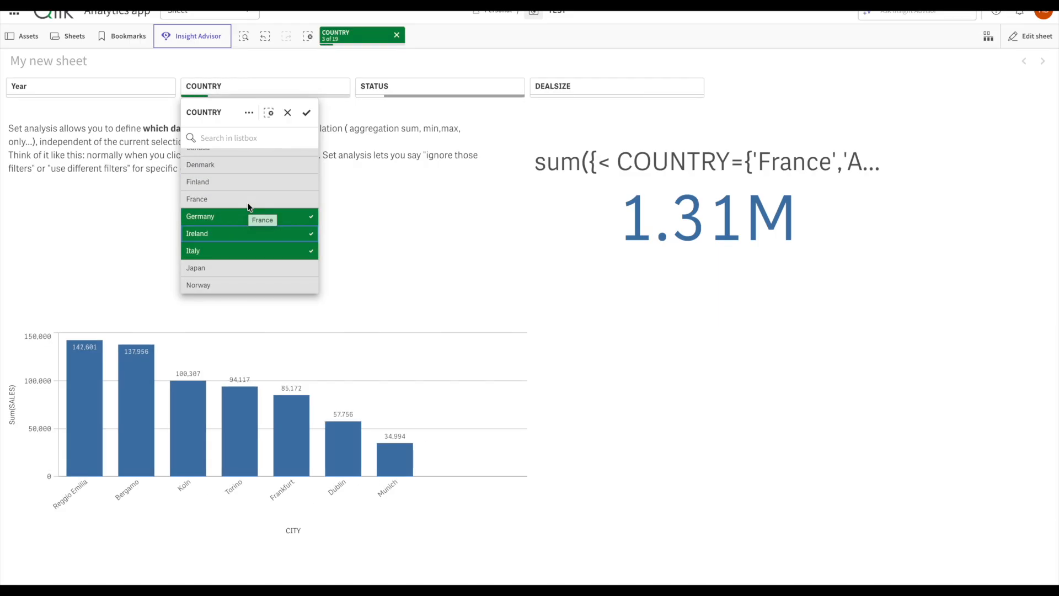
{"action": "left_click", "coordinate": [288, 112]}
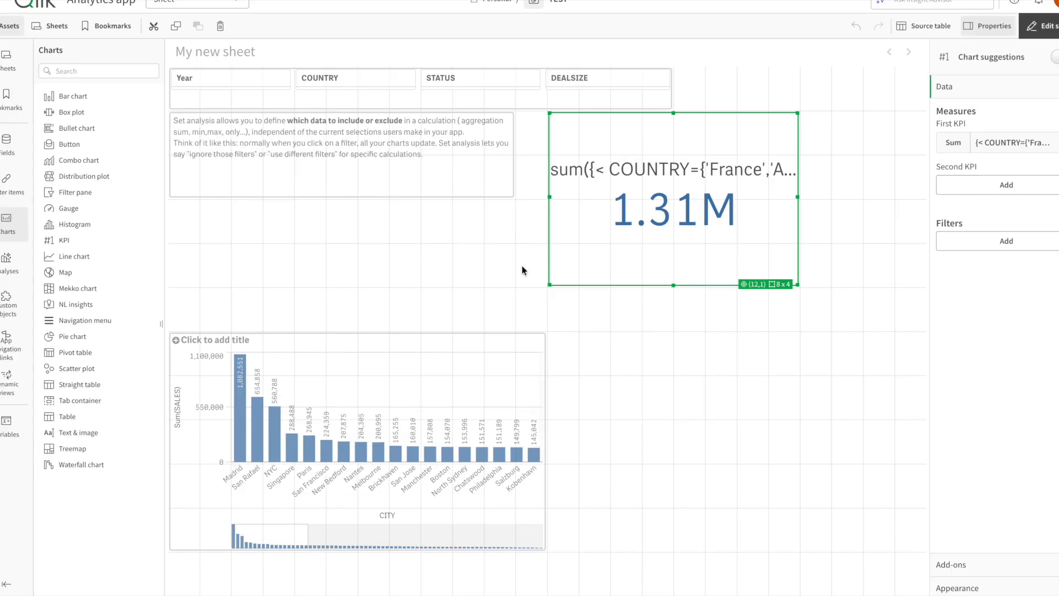
Label the KPI's measure Sales for EU.
{"action": "left_click", "coordinate": [993, 143]}
{"action": "left_click", "coordinate": [992, 222]}
{"action": "type", "text": "Sales for EU"}
Format the Sales for EU measure as a whole number with thousands separators and leave sheet editing.
{"action": "left_click", "coordinate": [1001, 263]}
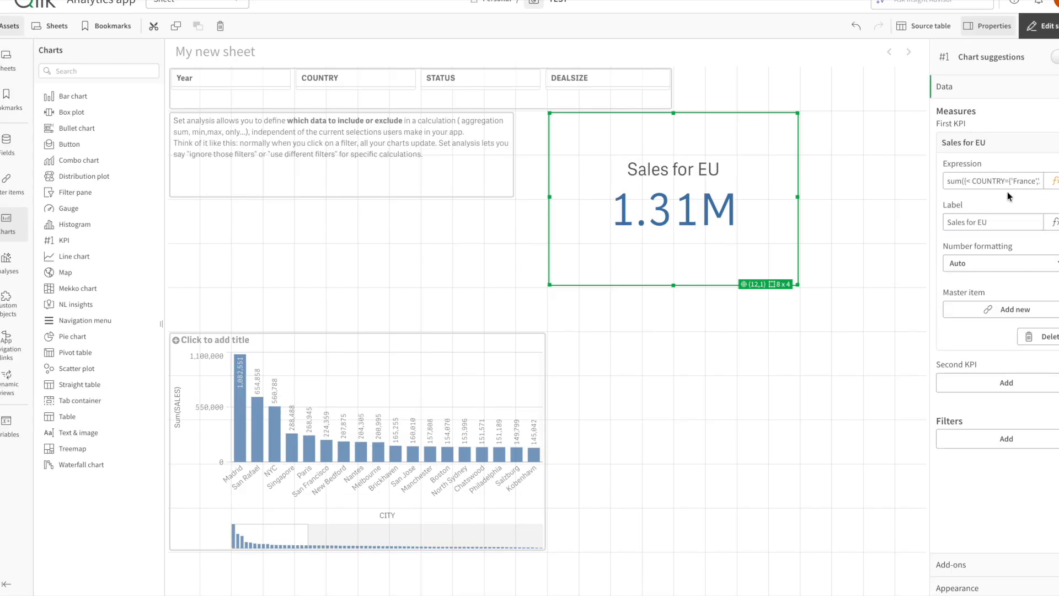
{"action": "left_click", "coordinate": [970, 277]}
{"action": "left_click", "coordinate": [969, 334]}
{"action": "left_click", "coordinate": [968, 296]}
{"action": "left_click", "coordinate": [1042, 26]}
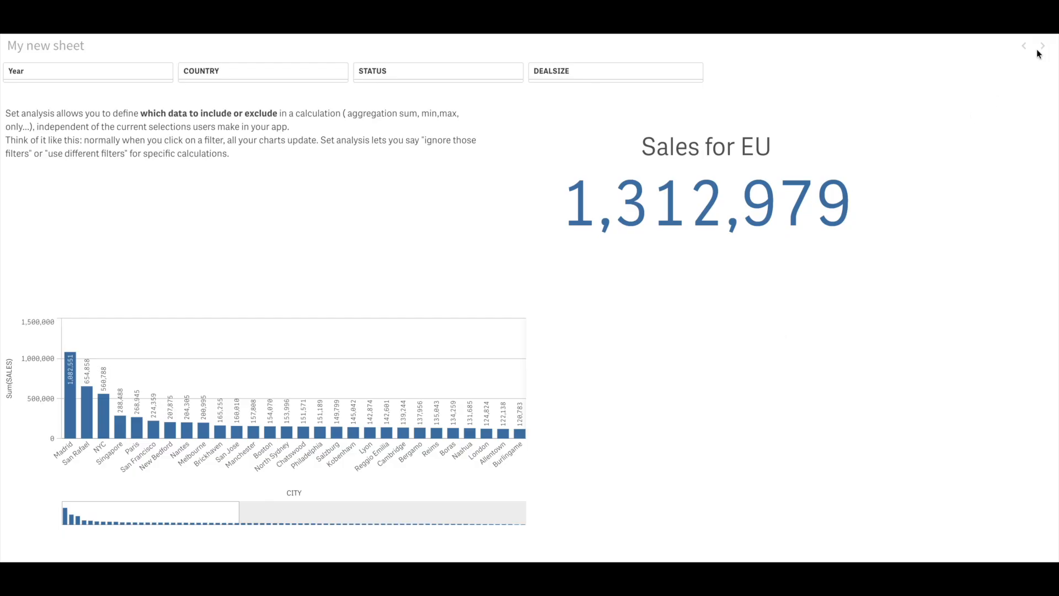
Reopen the sheet for editing and place a second KPI sized 8 x 4 beside the bar chart.
{"action": "left_click", "coordinate": [1040, 55]}
{"action": "left_click_drag", "start_coordinate": [89, 228], "coordinate": [603, 472]}
{"action": "left_click_drag", "start_coordinate": [905, 402], "coordinate": [849, 394]}
Add a measure to the new KPI through the expression editor and enter sum( SALES).
{"action": "left_click", "coordinate": [988, 132]}
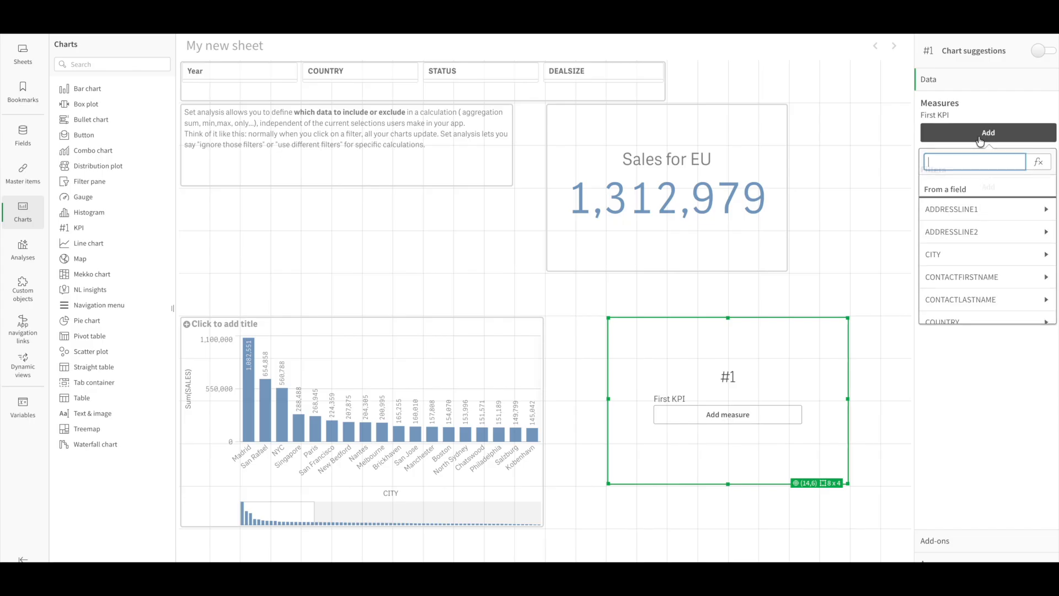
{"action": "left_click", "coordinate": [1035, 161]}
{"action": "type", "text": "sum( sal"}
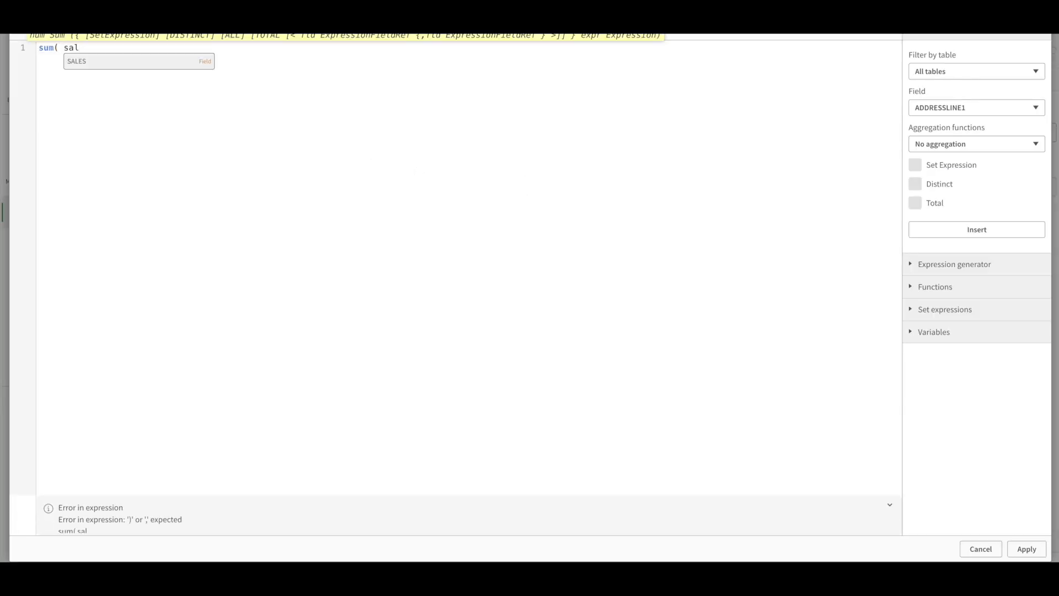
{"action": "left_click", "coordinate": [103, 65]}
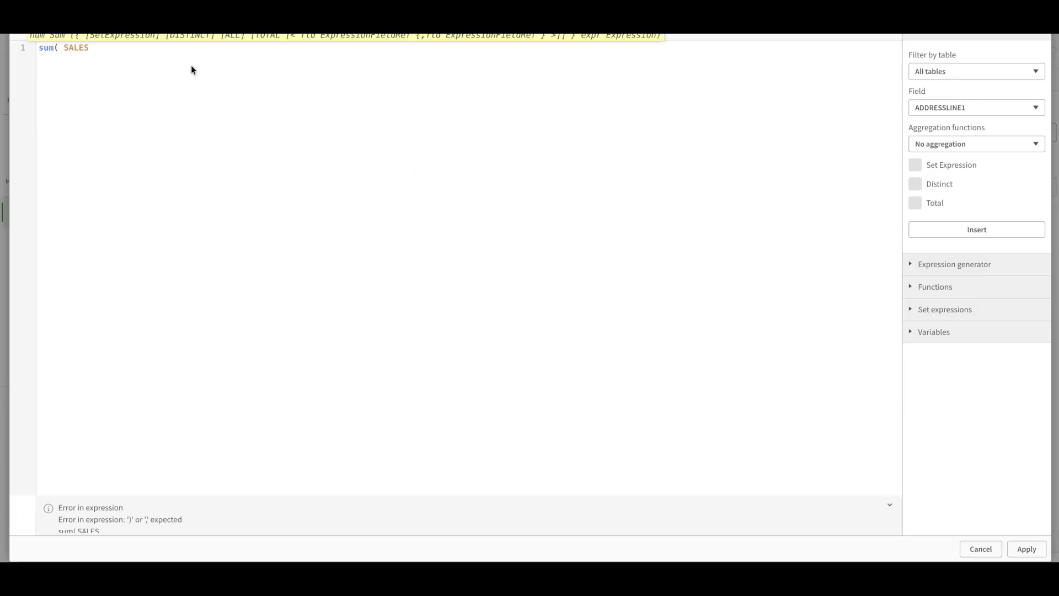
{"action": "type", "text": ")"}
Insert a set expression before SALES with the Year field inside its modifier, as {< Year>}.
{"action": "left_click", "coordinate": [58, 47]}
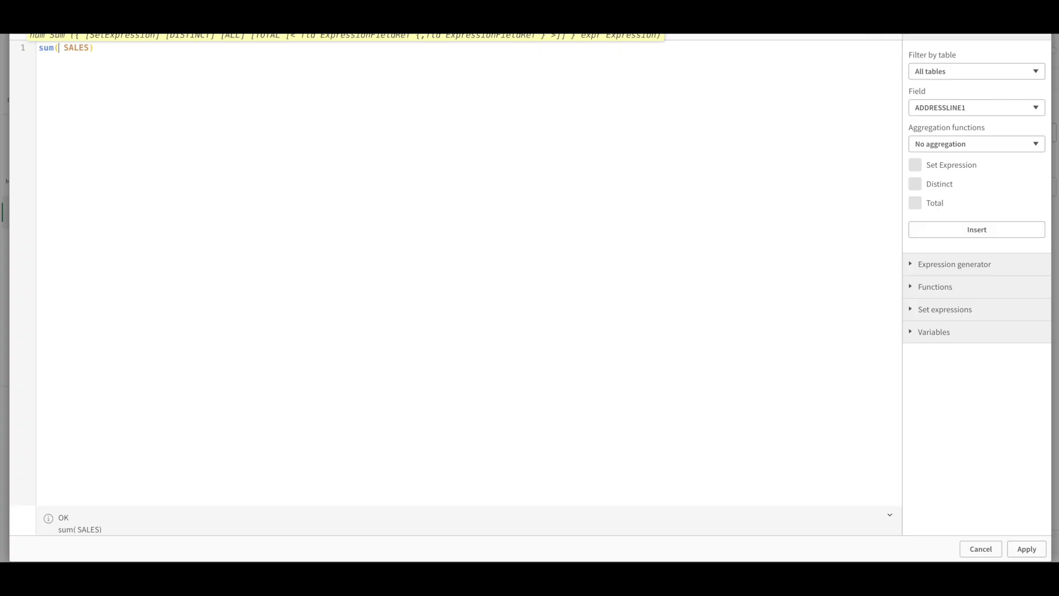
{"action": "type", "text": "{}"}
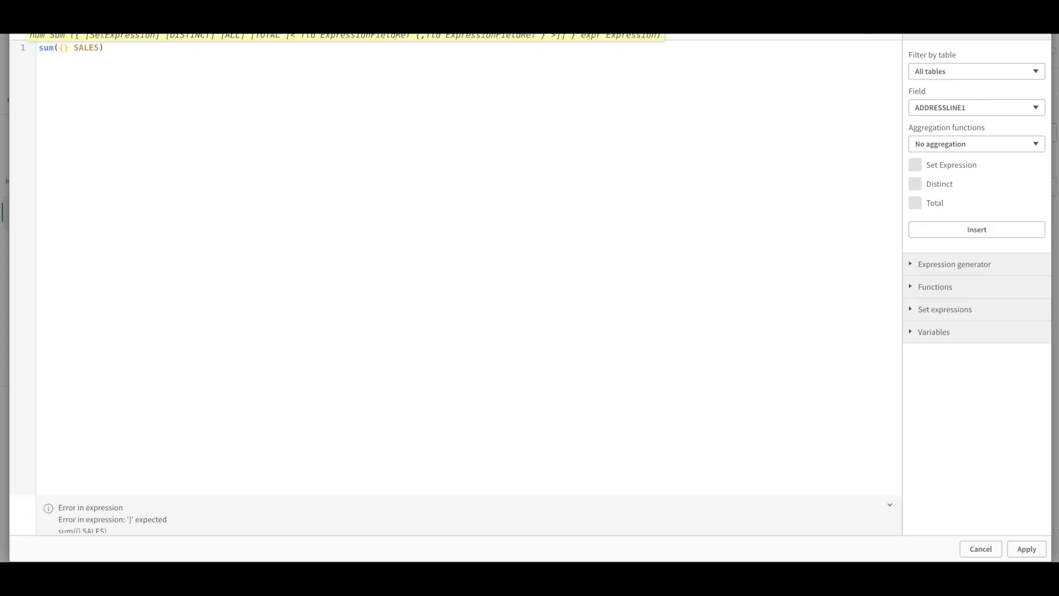
{"action": "type", "text": "<>"}
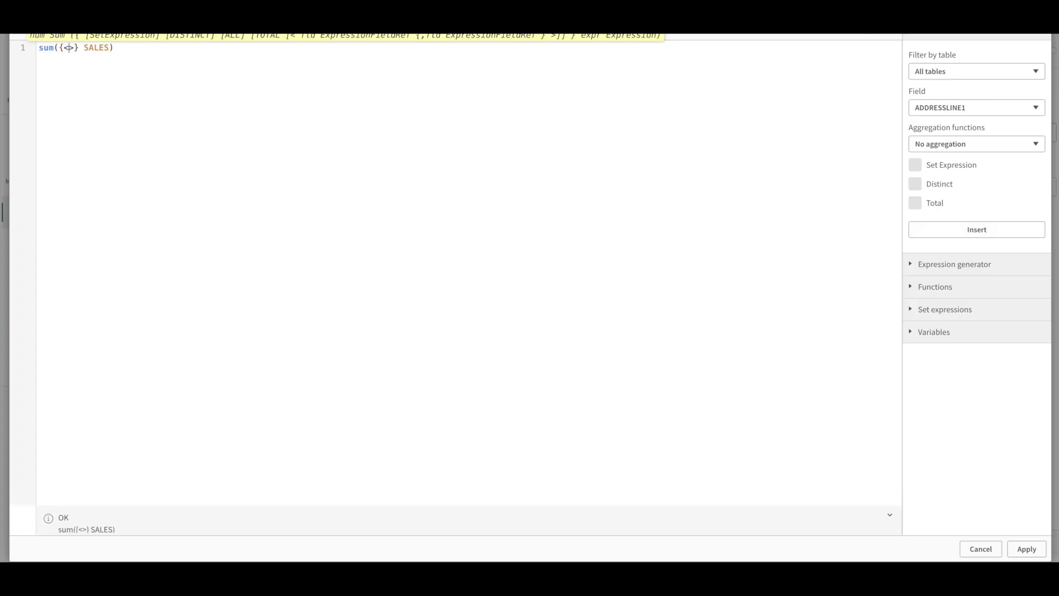
{"action": "left_click", "coordinate": [75, 49]}
{"action": "type", "text": "Yea"}
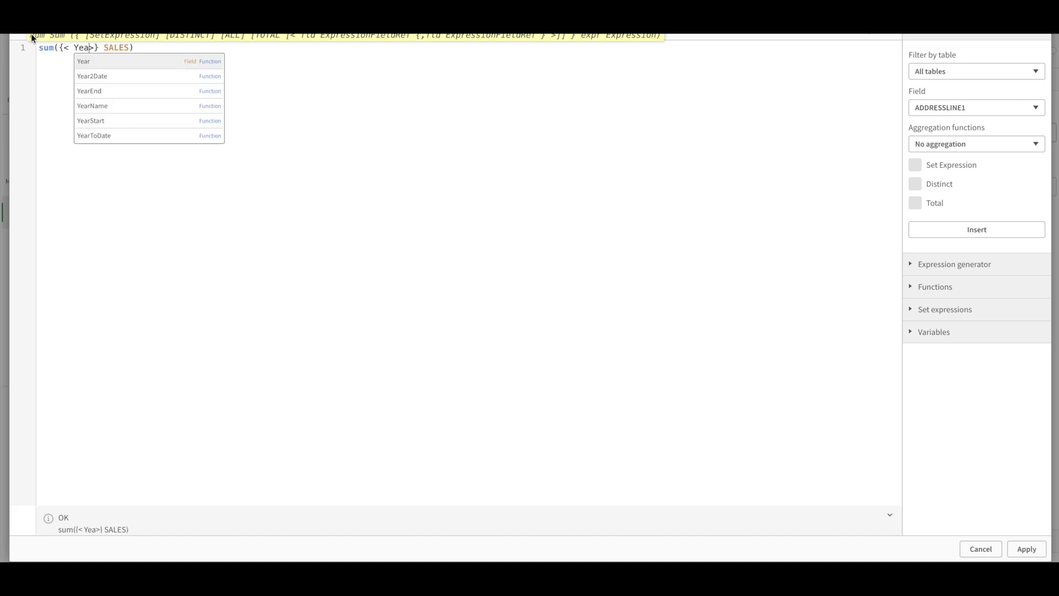
{"action": "left_click", "coordinate": [111, 66]}
Complete the Year modifier so it picks the latest year, making the measure sum({< Year={'$(=Max(Year))'}>} SALES).
{"action": "type", "text": "={}"}
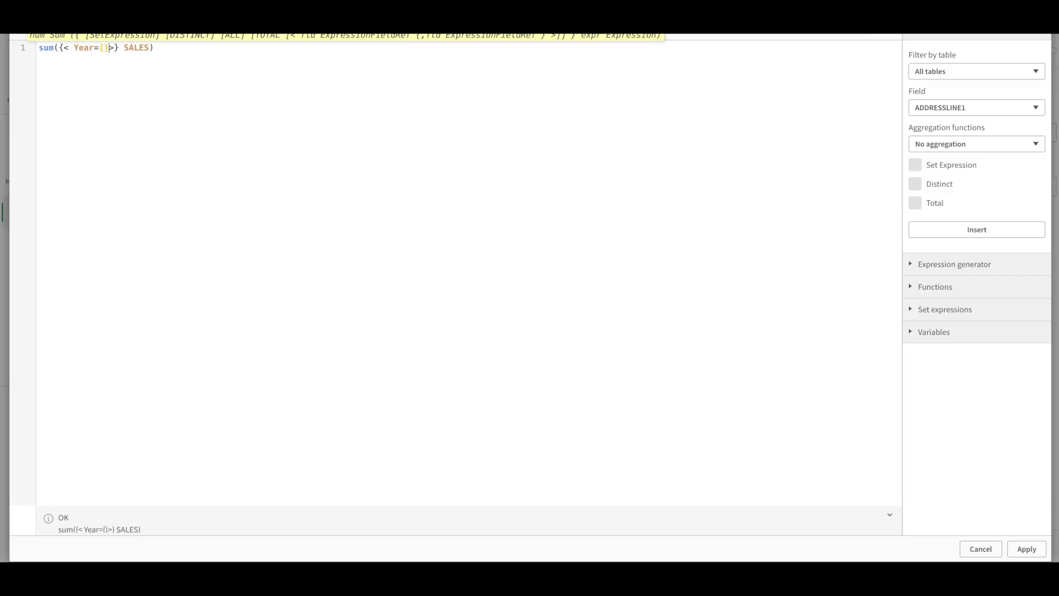
{"action": "type", "text": "'"}
{"action": "type", "text": "=$("}
{"action": "type", "text": "Max(year"}
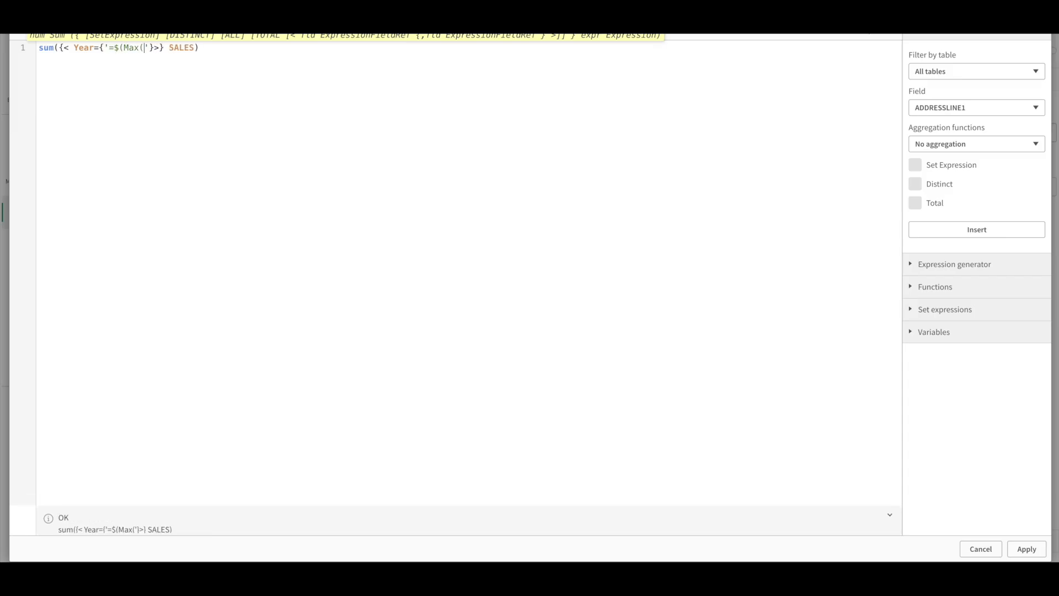
{"action": "key", "text": "BackSpace"}
{"action": "key", "text": "BackSpace"}
{"action": "key", "text": "BackSpace"}
{"action": "key", "text": "BackSpace"}
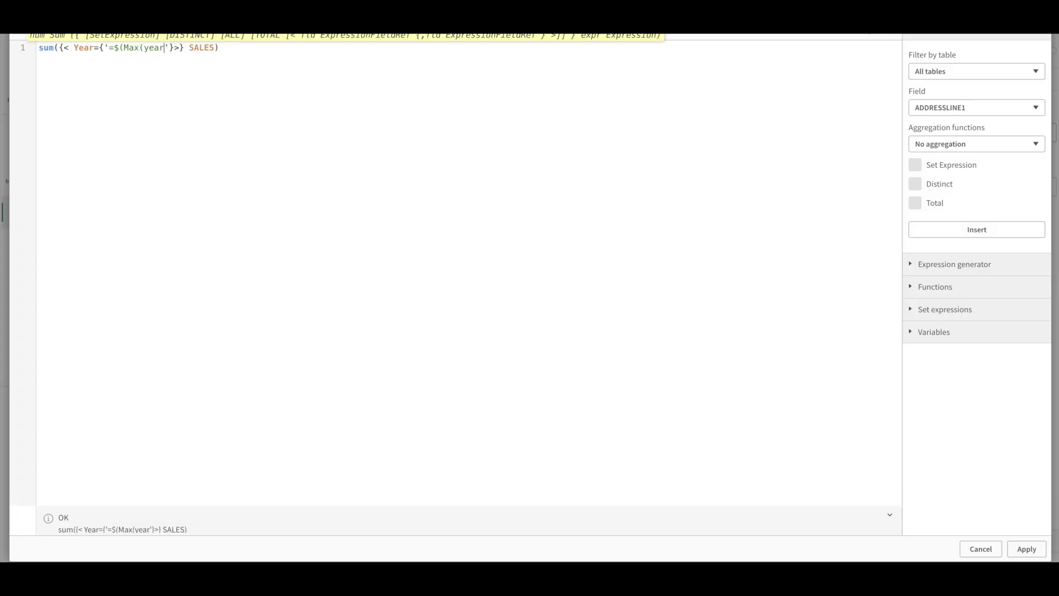
{"action": "type", "text": "Year)"}
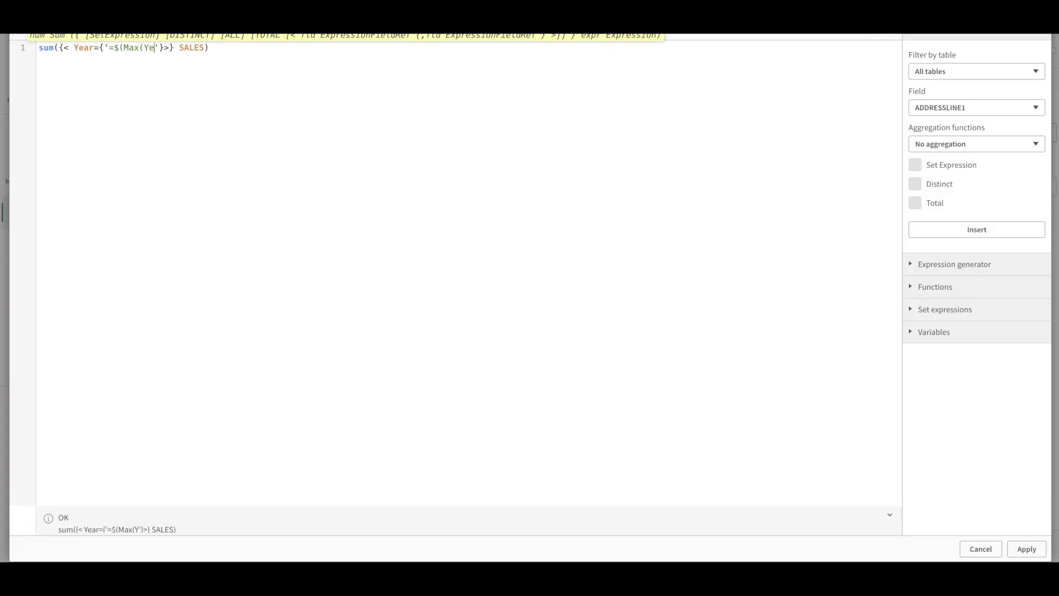
{"action": "type", "text": ")"}
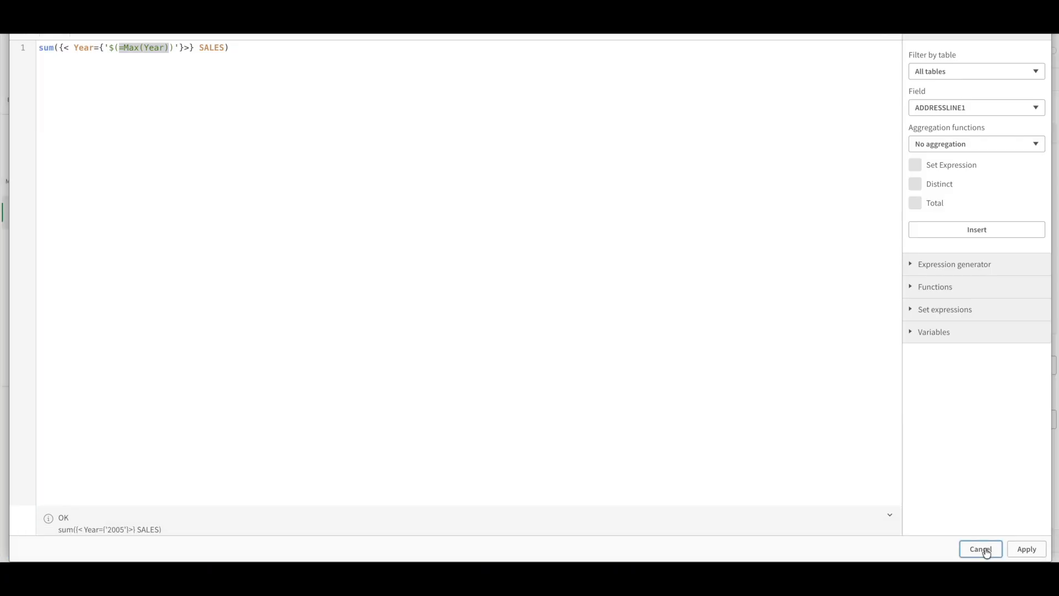
Set the KPI's label to the dynamic expression ='Sales ' & '$(=Max(Year))'.
{"action": "type", "text": "='Sales' &"}
{"action": "left_click", "coordinate": [97, 58]}
{"action": "type", "text": "=Max(Year)"}
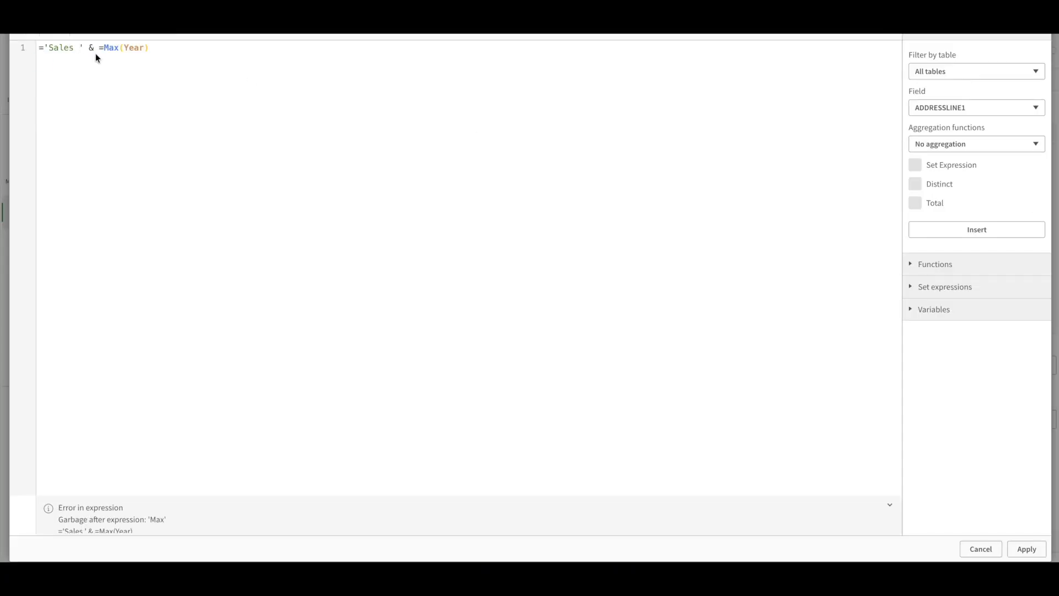
{"action": "left_click", "coordinate": [97, 57]}
{"action": "type", "text": "$("}
{"action": "key", "text": "BackSpace"}
{"action": "key", "text": "BackSpace"}
{"action": "type", "text": "$("}
{"action": "type", "text": ")"}
{"action": "left_click", "coordinate": [100, 47]}
{"action": "type", "text": "'"}
{"action": "key", "text": "End"}
{"action": "type", "text": "'"}
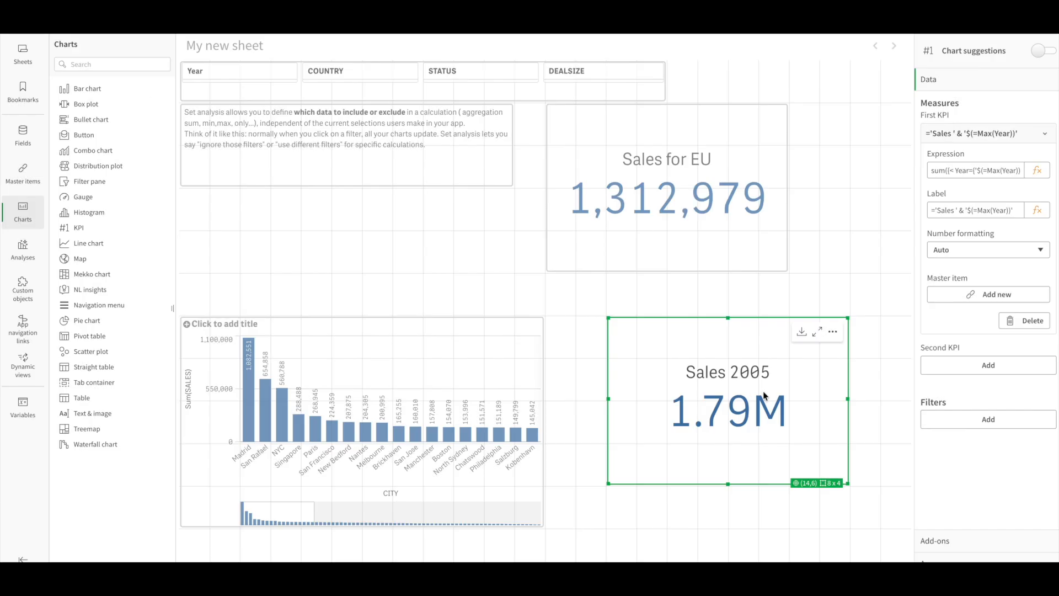
Set the KPI's previous-year measure to sum({< Year={'$(=Max(Year)-1)'}>} SALES) and apply it.
{"action": "left_click", "coordinate": [988, 174]}
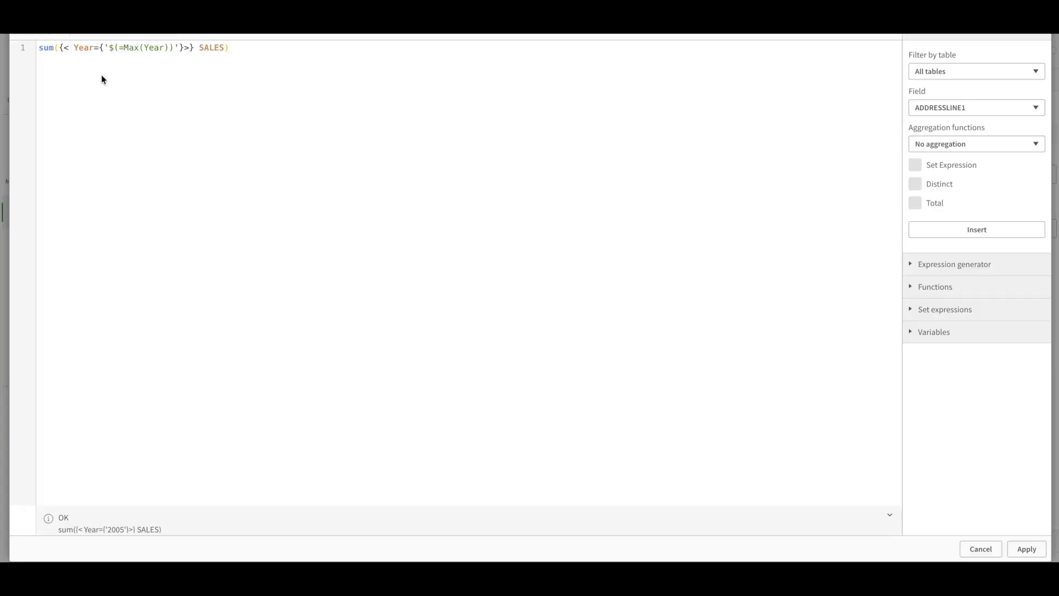
{"action": "left_click", "coordinate": [171, 48]}
{"action": "type", "text": "-1)'}>} SALES)"}
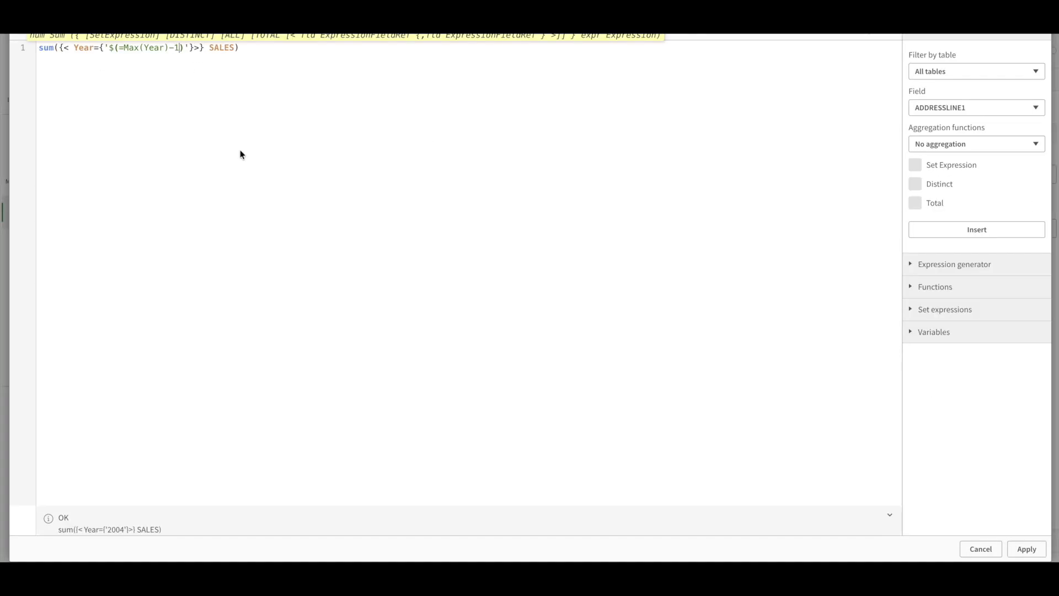
{"action": "left_click", "coordinate": [1027, 549]}
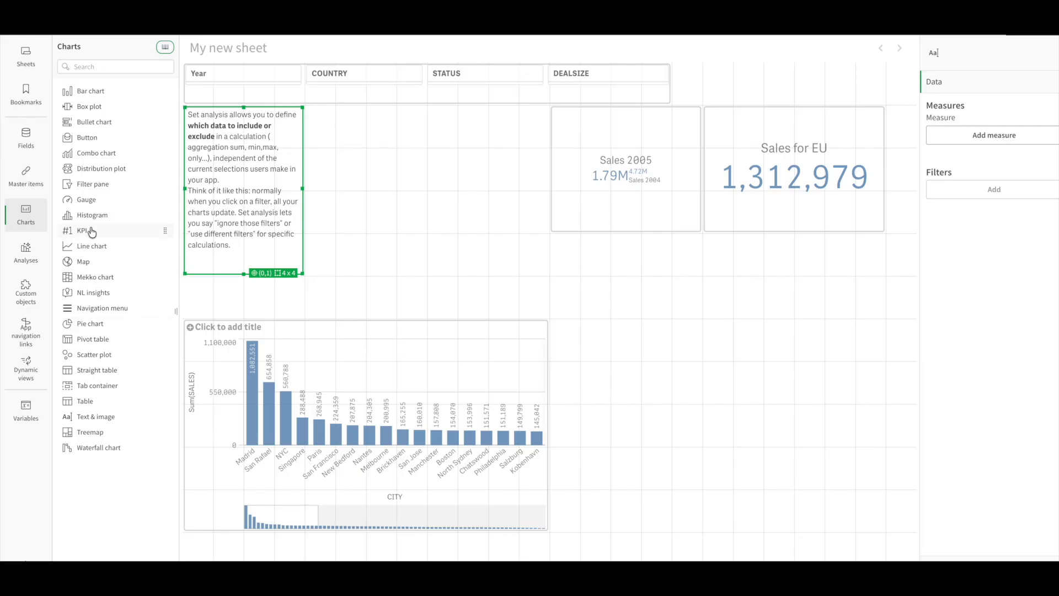
Place a 7 x 3 KPI between the text box and the Sales 2005 KPI and enter the measure expression sum(SALES).
{"action": "left_click_drag", "start_coordinate": [88, 231], "coordinate": [349, 241]}
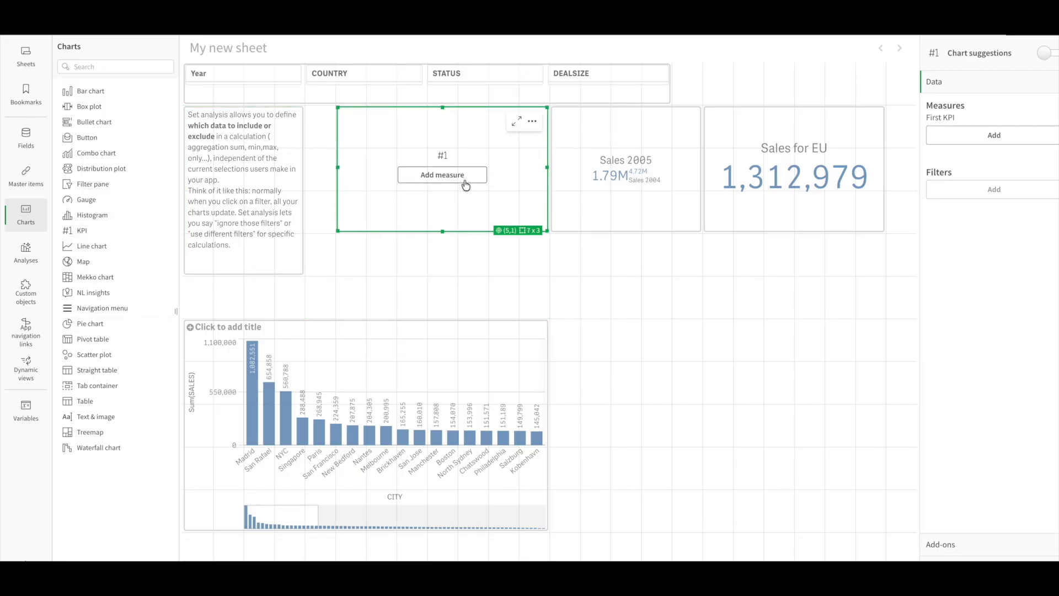
{"action": "left_click", "coordinate": [466, 185]}
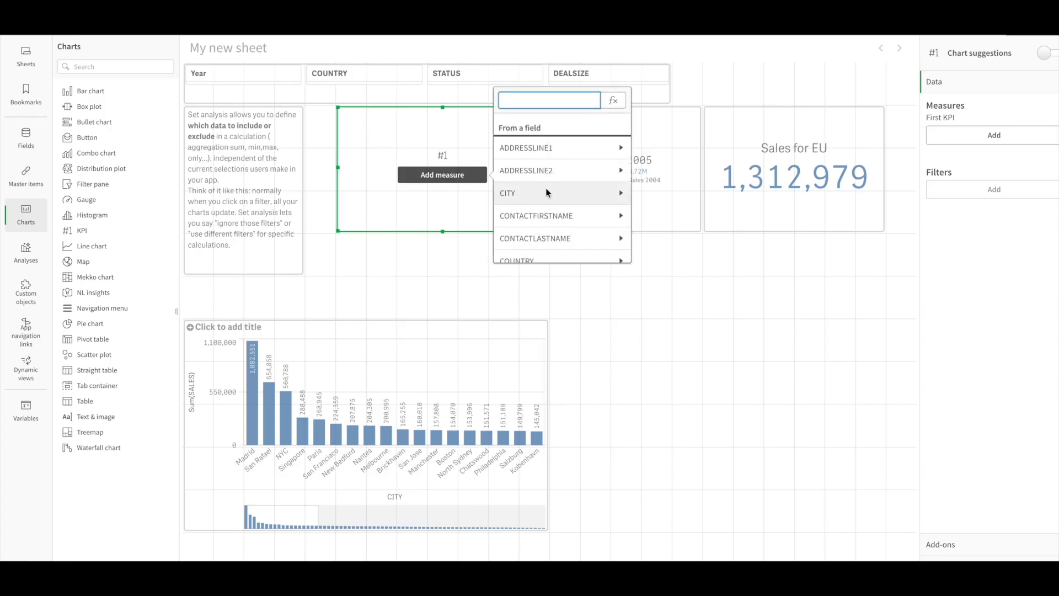
{"action": "left_click", "coordinate": [613, 101]}
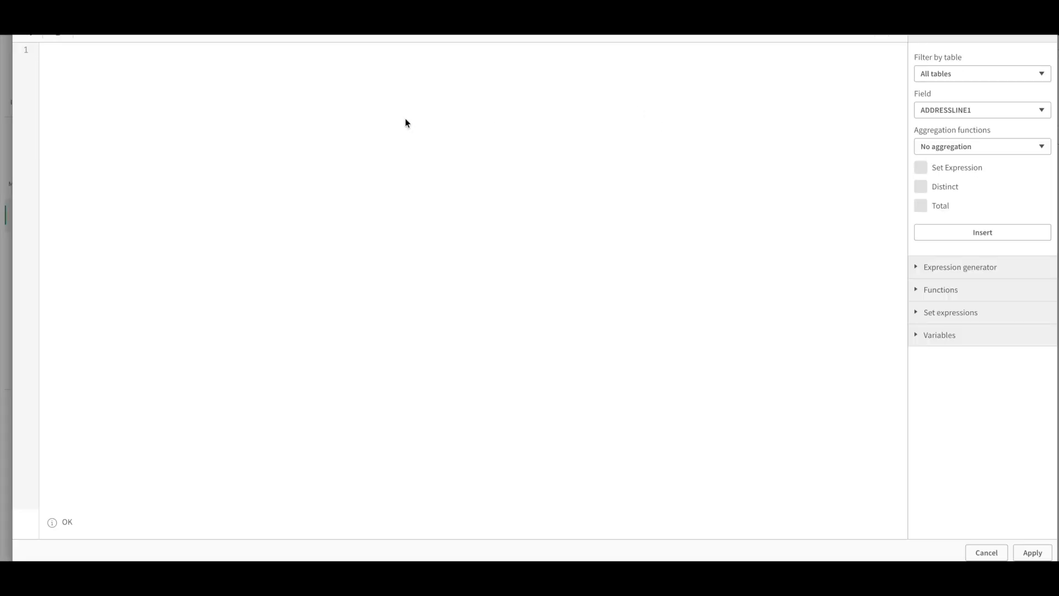
{"action": "type", "text": "sum(Sale"}
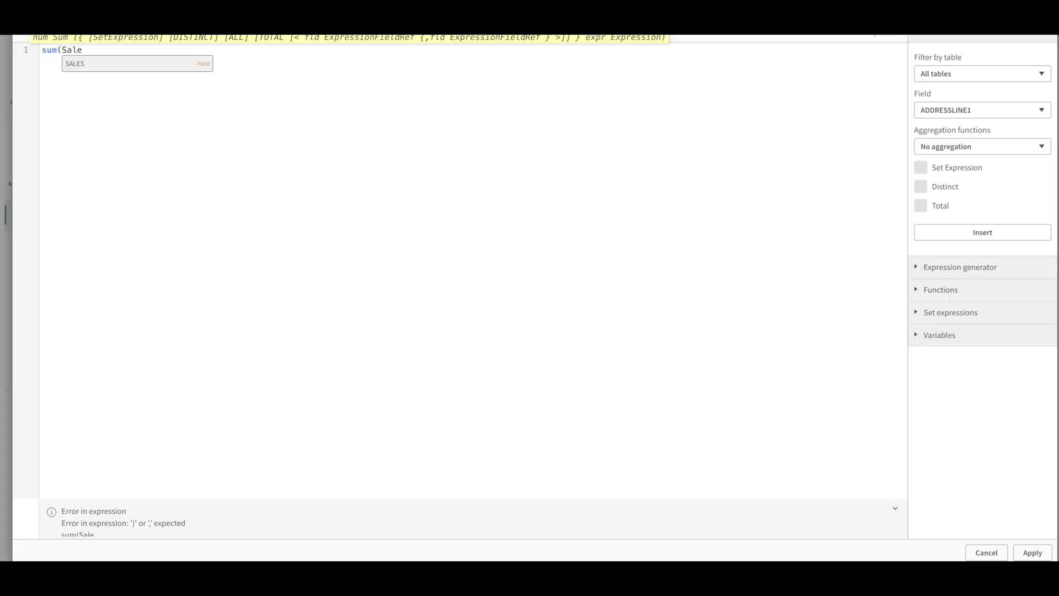
{"action": "key", "text": "Return"}
{"action": "type", "text": ")"}
Insert the set expression {<Year ={'2004'}>} before SALES in the new KPI's measure and apply it.
{"action": "left_click", "coordinate": [72, 50]}
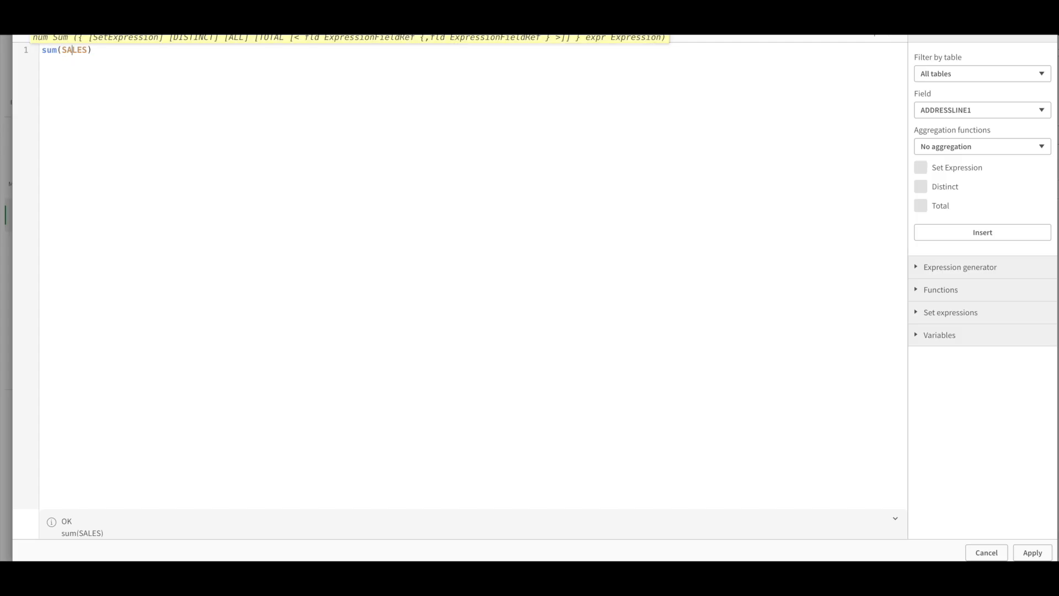
{"action": "type", "text": "{"}
{"action": "type", "text": ")"}
{"action": "key", "text": "BackSpace"}
{"action": "type", "text": "}<Year ={}''"}
{"action": "key", "text": "BackSpace"}
{"action": "key", "text": "BackSpace"}
{"action": "key", "text": "Left"}
{"action": "type", "text": "''"}
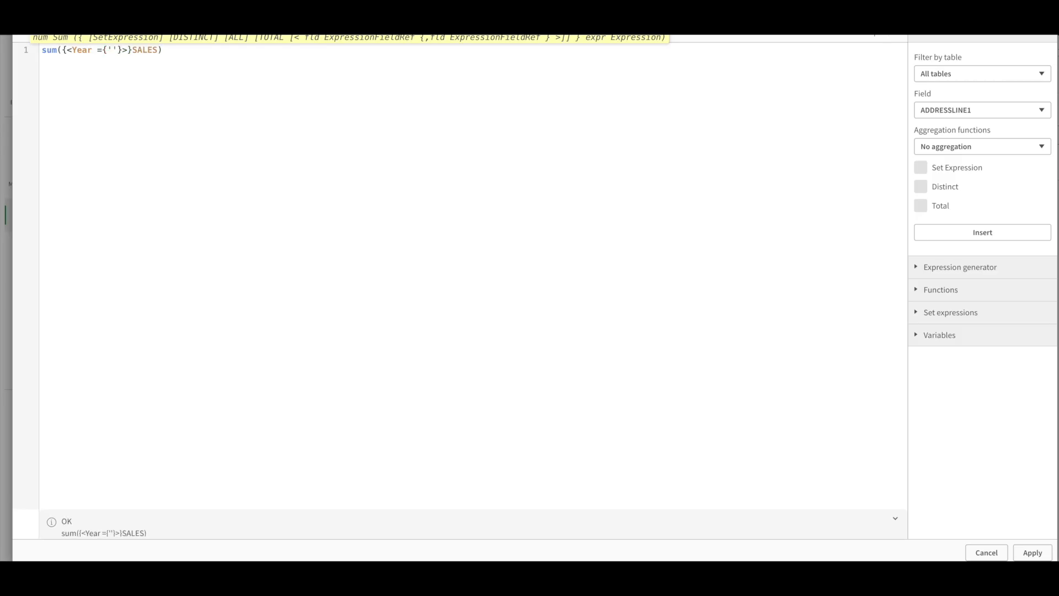
{"action": "type", "text": "2004"}
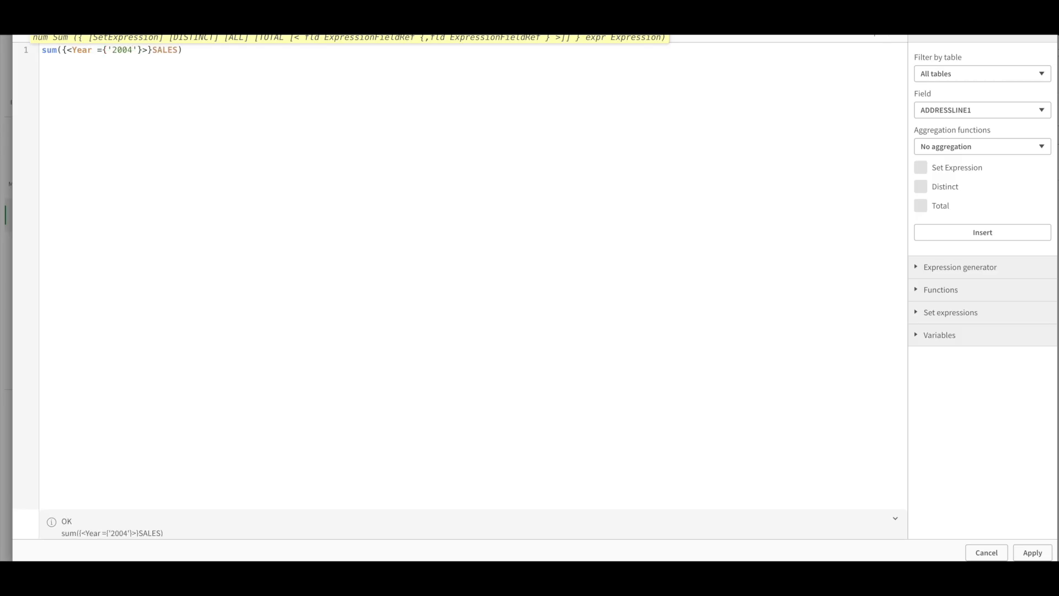
{"action": "left_click", "coordinate": [192, 53]}
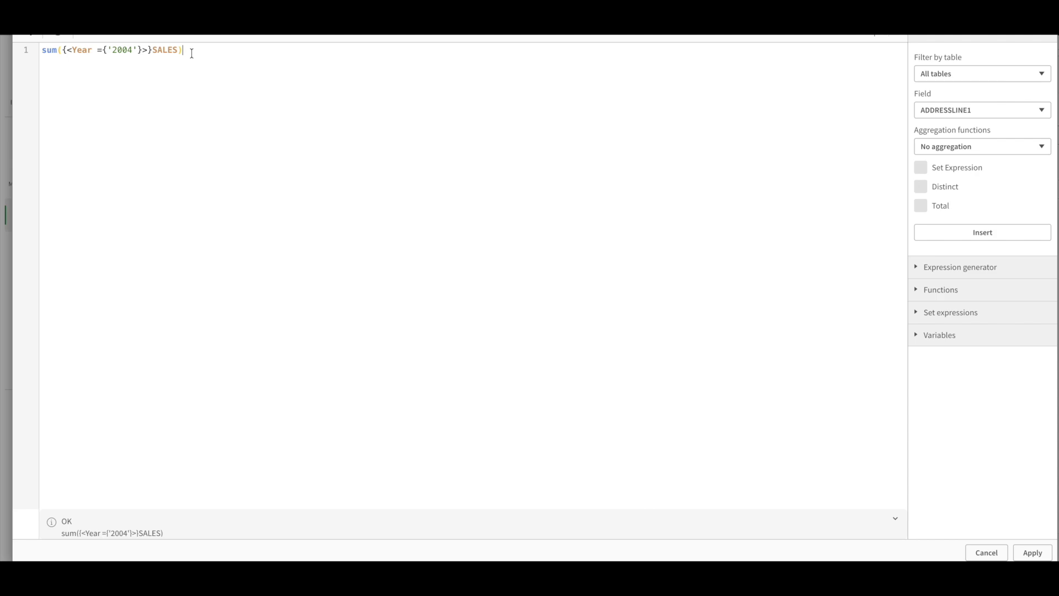
{"action": "left_click", "coordinate": [1032, 552]}
Label the new KPI's measure Sales 2004 and leave sheet editing.
{"action": "left_click", "coordinate": [981, 213]}
{"action": "type", "text": "Sales"}
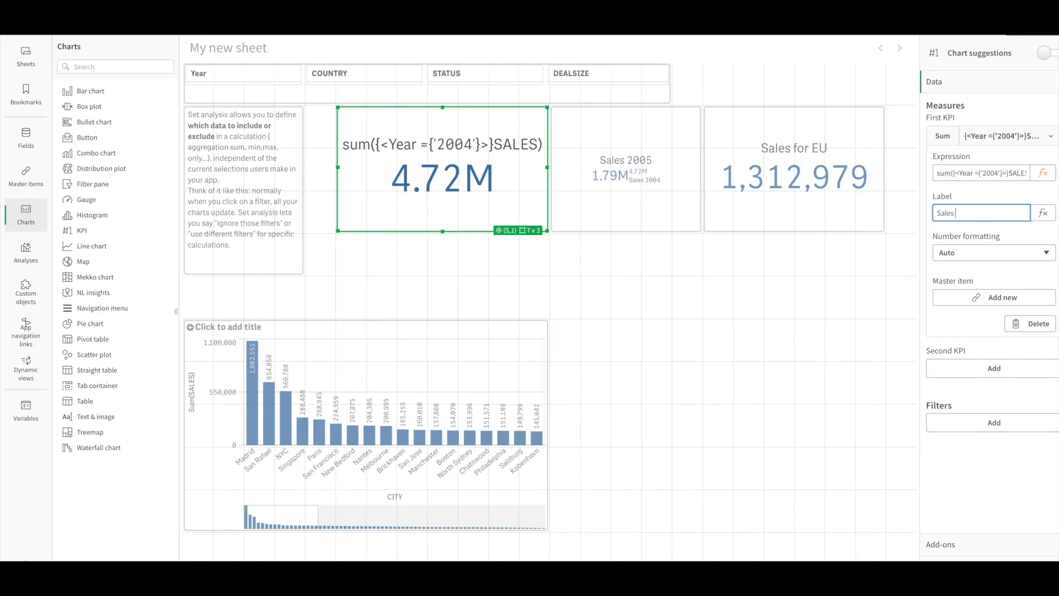
{"action": "type", "text": " 2004"}
{"action": "left_click", "coordinate": [896, 289]}
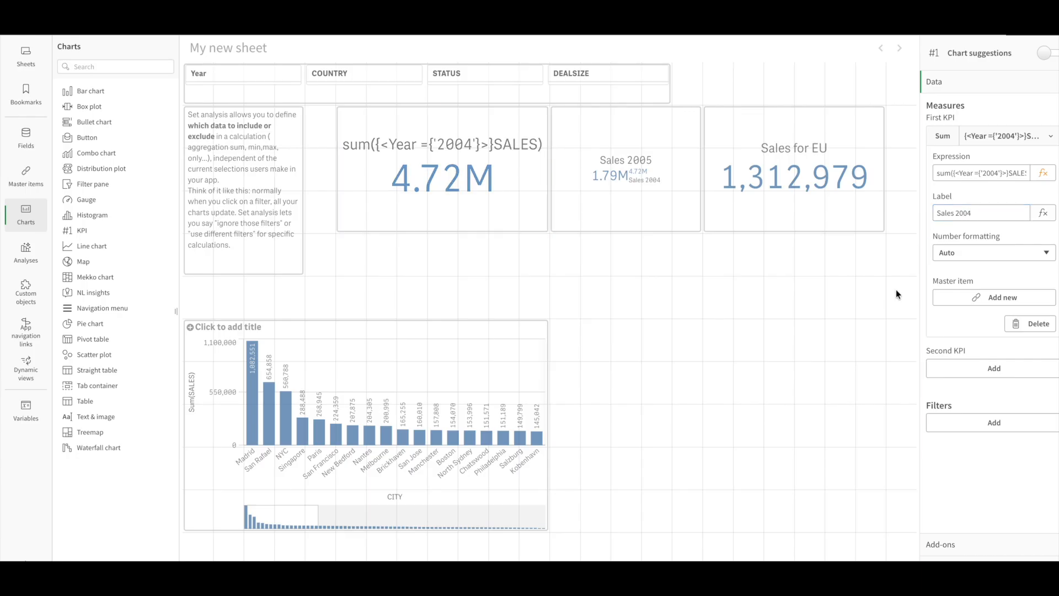
{"action": "left_click", "coordinate": [1042, 31]}
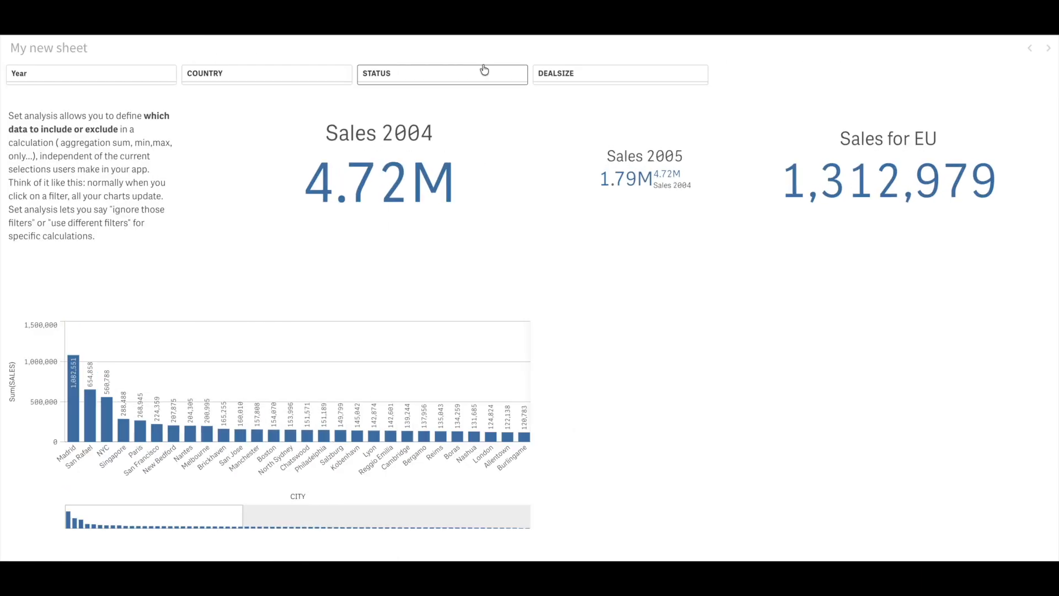
Filter the sheet by the STATUS value In Process to check how the KPIs react.
{"action": "left_click", "coordinate": [379, 77]}
{"action": "left_click", "coordinate": [396, 177]}
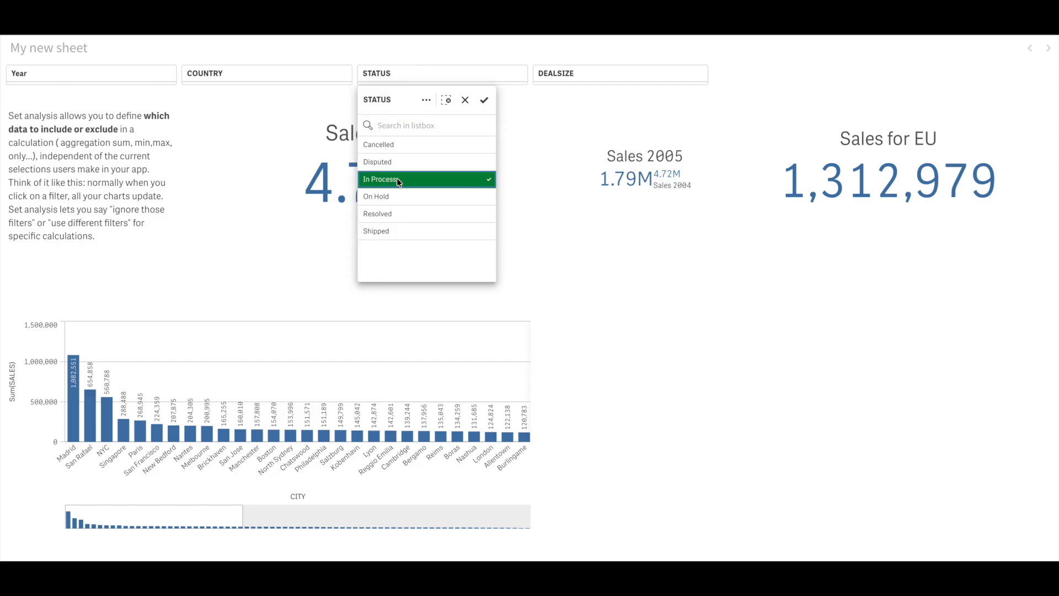
{"action": "left_click", "coordinate": [290, 267]}
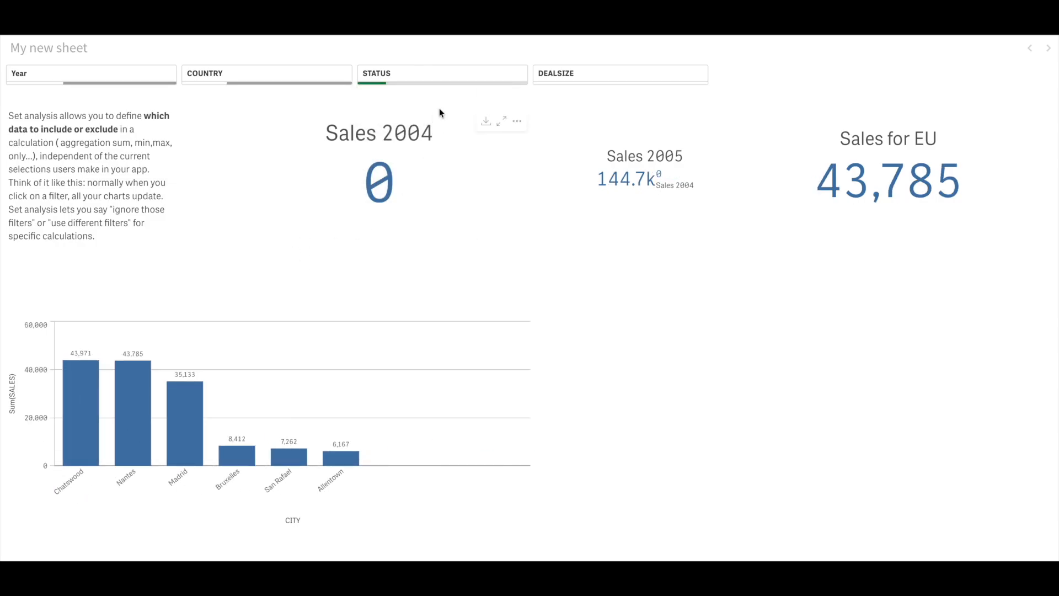
Switch the STATUS selection to Disputed and then to Shipped to compare the KPIs.
{"action": "left_click", "coordinate": [408, 82]}
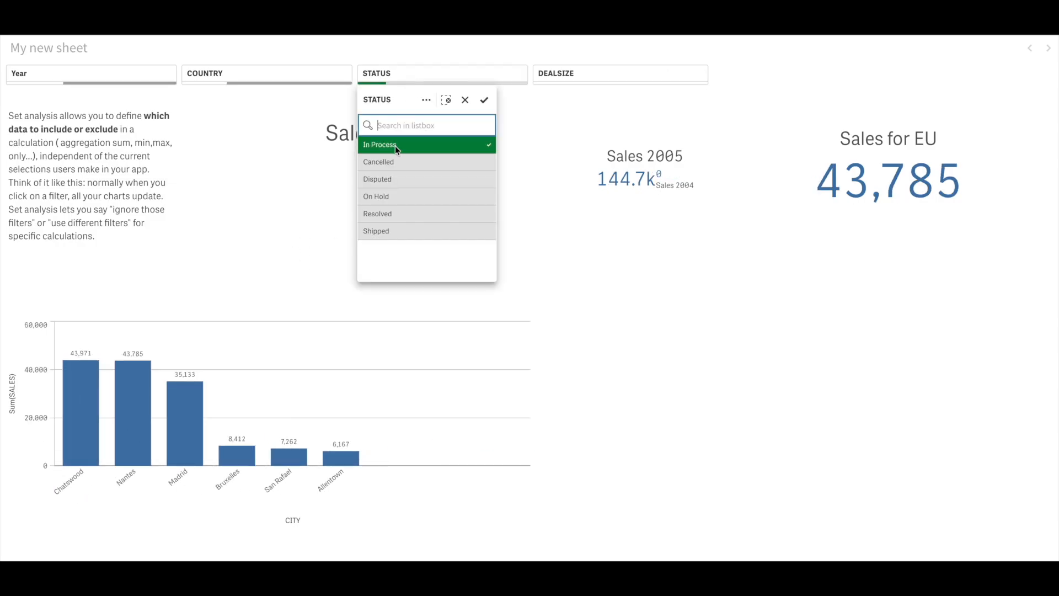
{"action": "left_click", "coordinate": [395, 145]}
{"action": "left_click", "coordinate": [412, 180]}
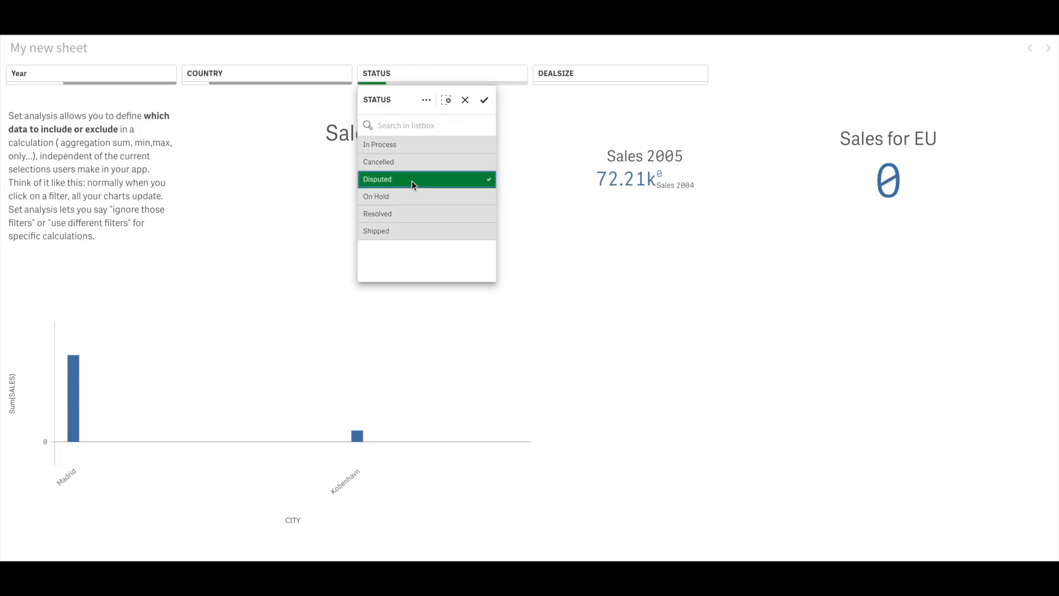
{"action": "left_click", "coordinate": [412, 180]}
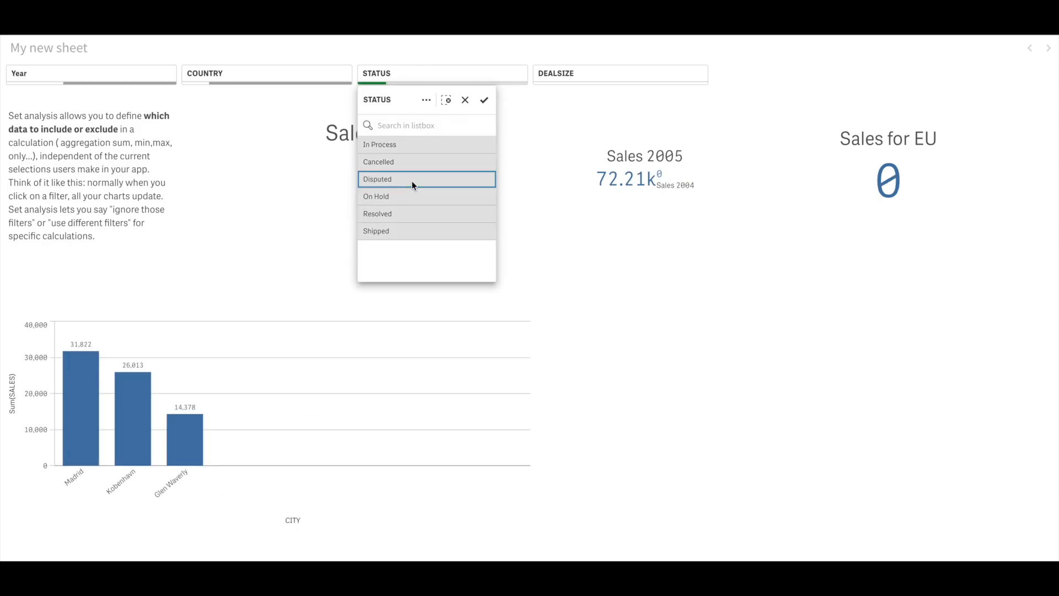
{"action": "left_click", "coordinate": [397, 231]}
{"action": "left_click", "coordinate": [305, 255]}
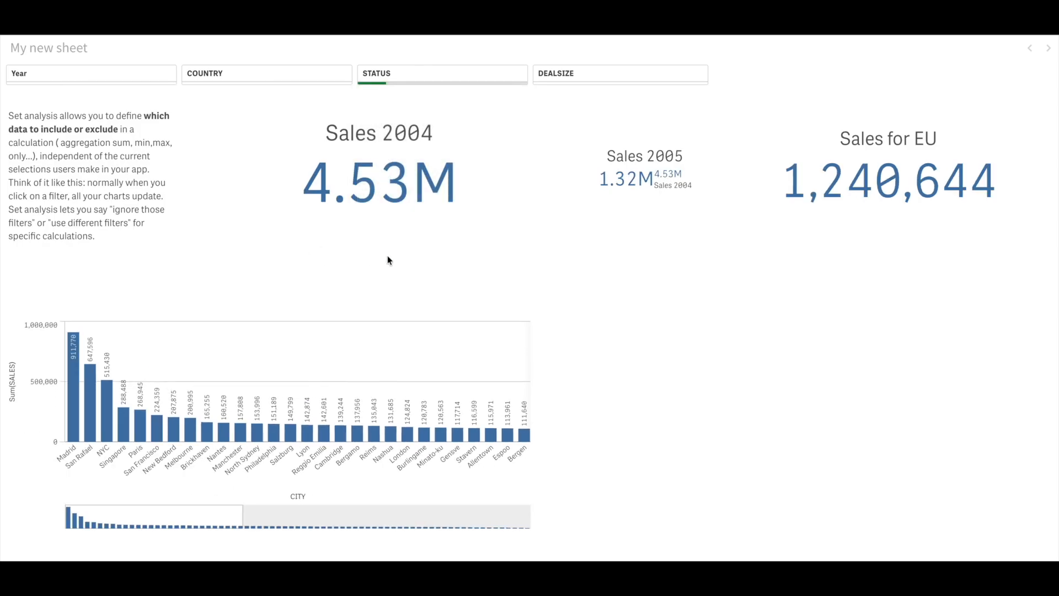
Reopen the sheet for editing and extend the Sales 2004 measure to sum({<Year ={'2004'}, STATUS=>}SALES) so it ignores STATUS selections.
{"action": "mouse_move", "coordinate": [574, 212]}
{"action": "mouse_move", "coordinate": [402, 197]}
{"action": "left_click", "coordinate": [1032, 35]}
{"action": "left_click", "coordinate": [485, 181]}
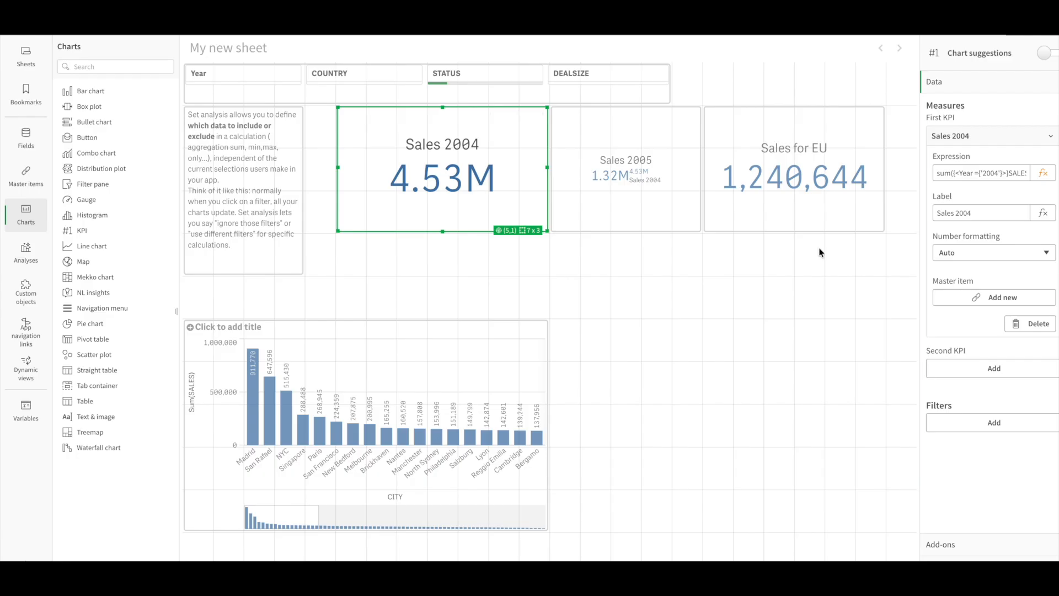
{"action": "left_click", "coordinate": [1049, 172]}
{"action": "left_click", "coordinate": [142, 51]}
{"action": "type", "text": ", STA"}
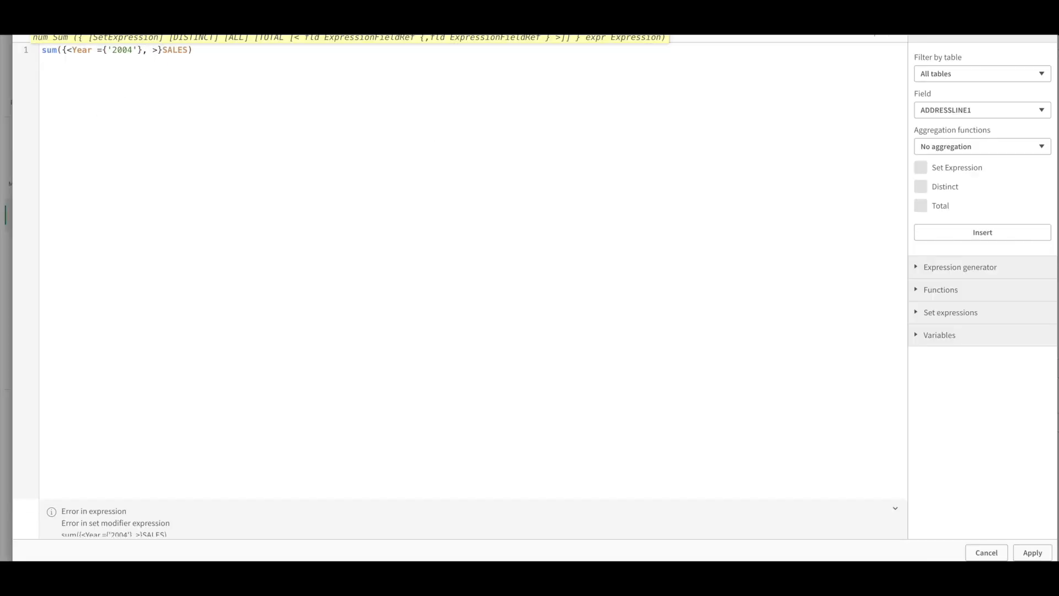
{"action": "left_click", "coordinate": [187, 93]}
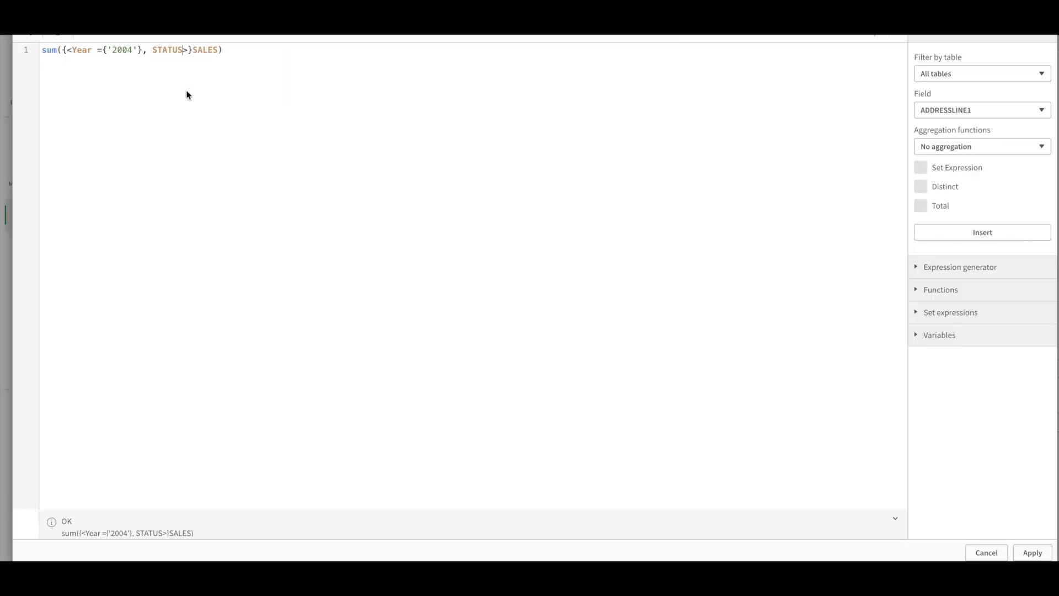
{"action": "type", "text": "="}
{"action": "key", "text": "Caps_Lock"}
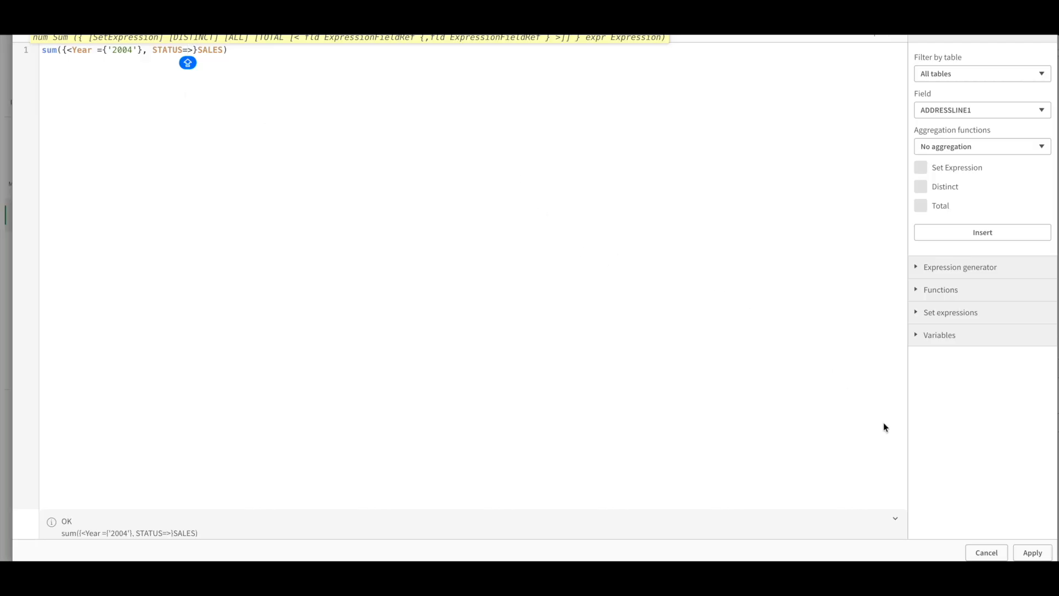
{"action": "left_click", "coordinate": [1032, 552]}
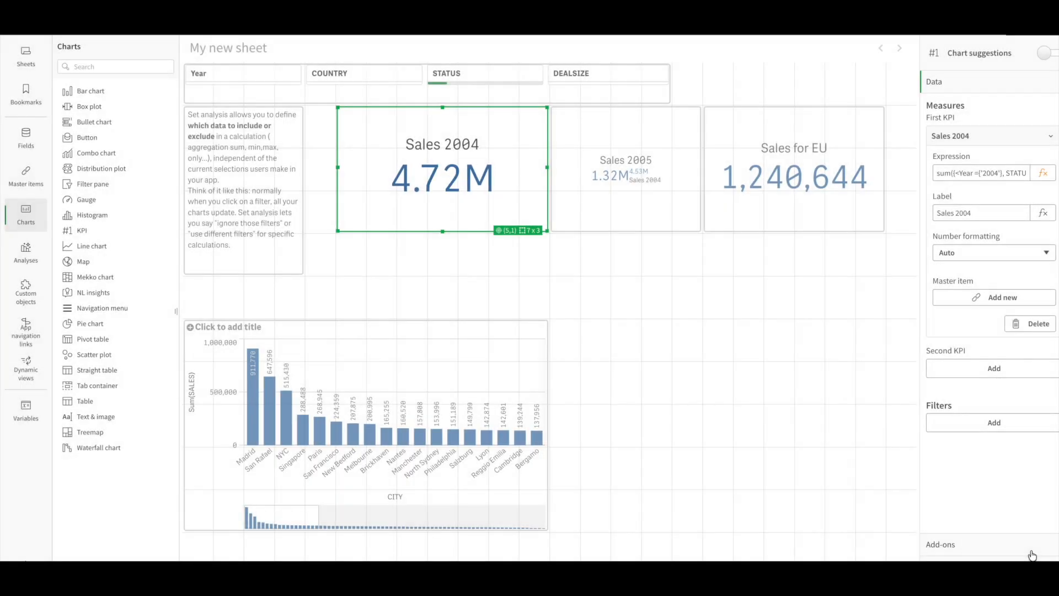
Leave sheet editing, clear the STATUS selection and look over the STATUS filter's values.
{"action": "left_click", "coordinate": [1051, 39]}
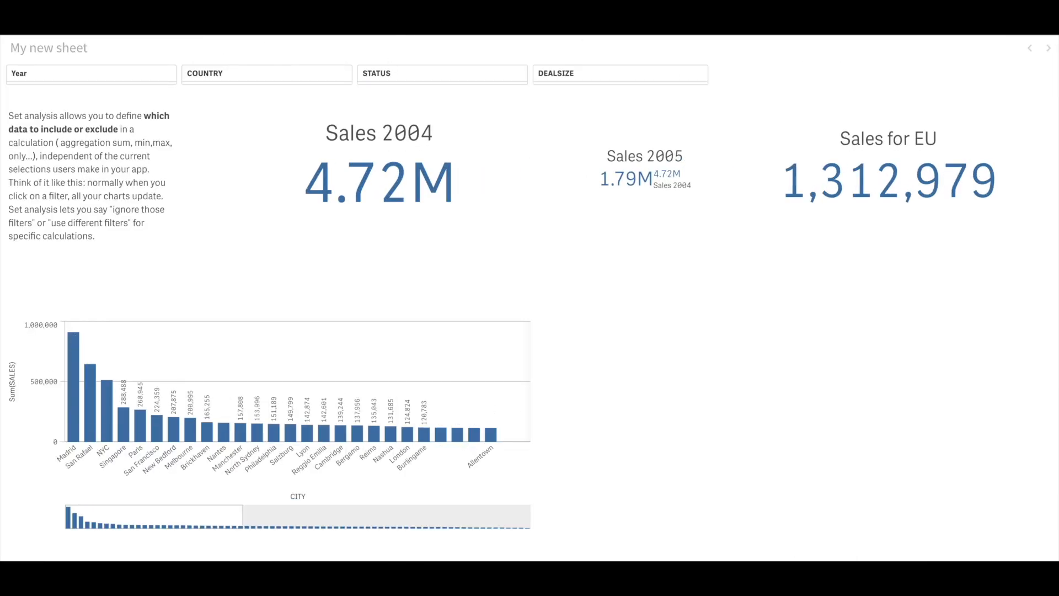
{"action": "left_click", "coordinate": [405, 80]}
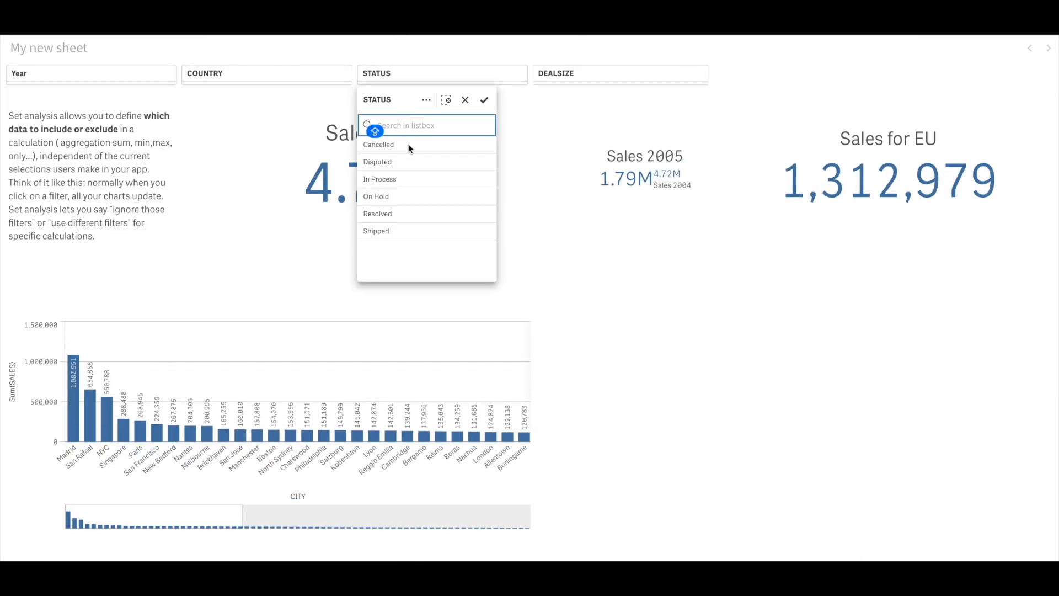
{"action": "left_click", "coordinate": [310, 222]}
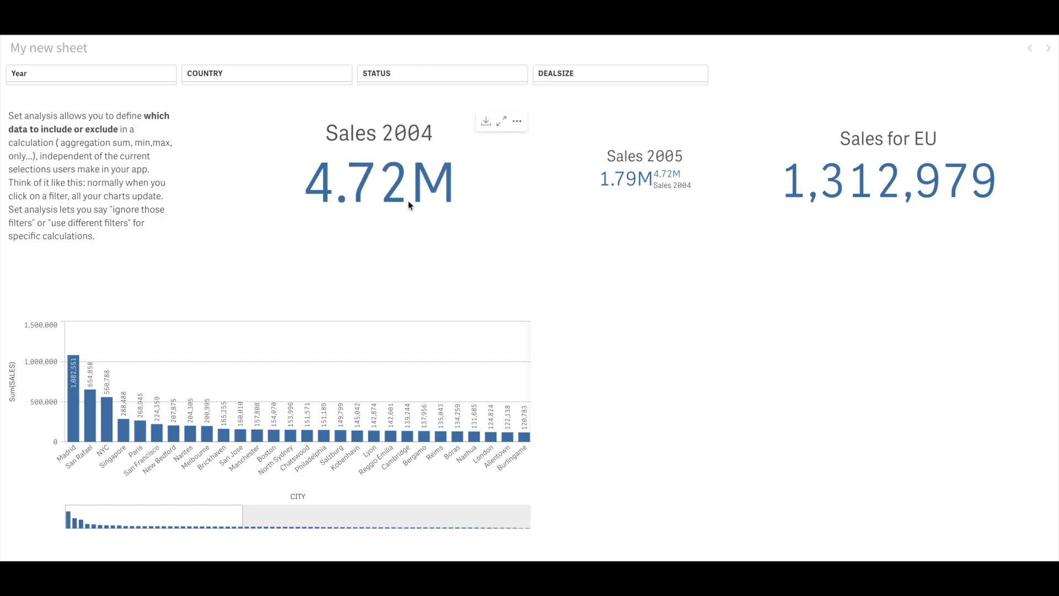
Filter the sheet by the STATUS value Shipped to check whether the Sales 2004 KPI ignores the selection.
{"action": "left_click", "coordinate": [424, 81]}
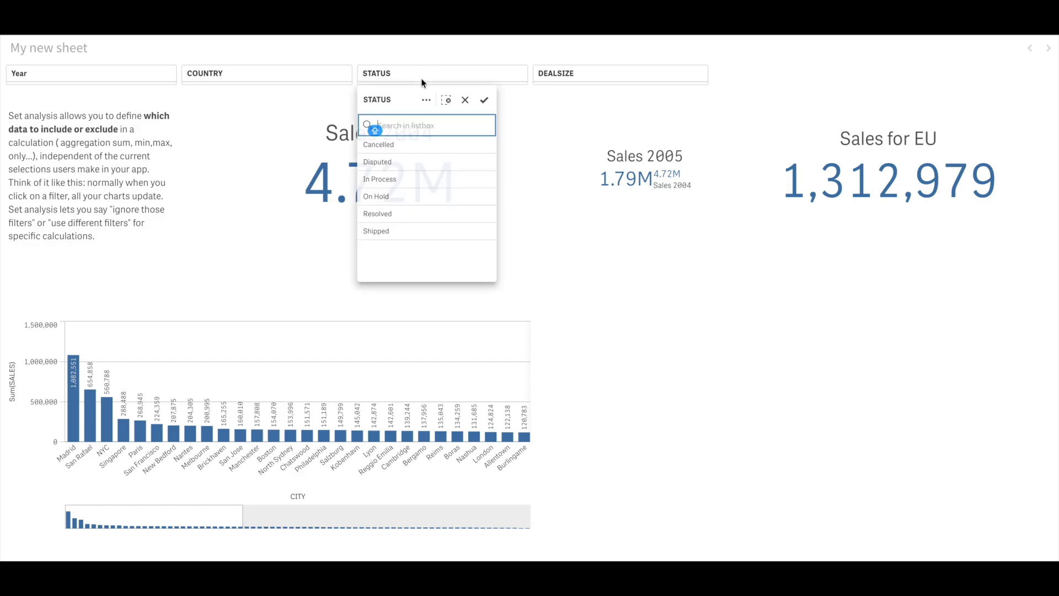
{"action": "left_click", "coordinate": [410, 233]}
{"action": "left_click", "coordinate": [330, 250]}
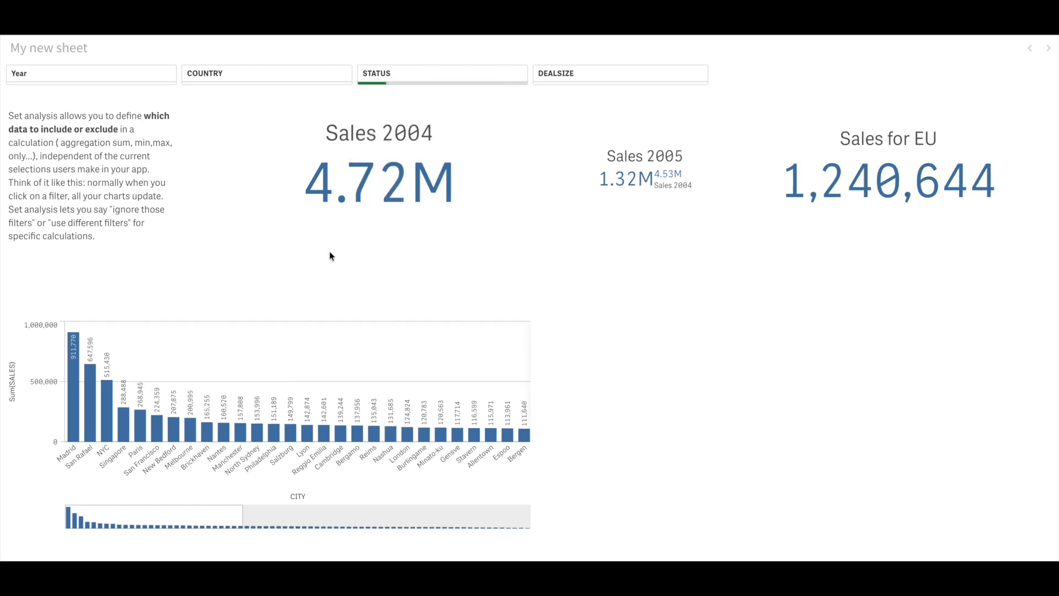
Switch the STATUS selection to In Process, to Cancelled and back to In Process, comparing Sales 2004 with the other KPIs.
{"action": "left_click", "coordinate": [402, 73]}
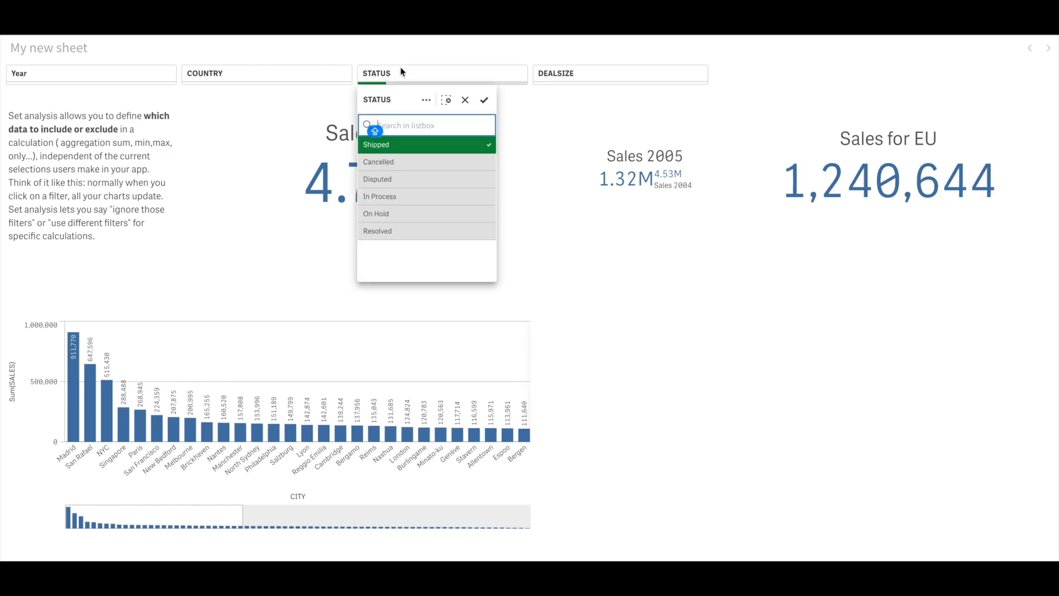
{"action": "left_click", "coordinate": [402, 144]}
{"action": "left_click", "coordinate": [388, 197]}
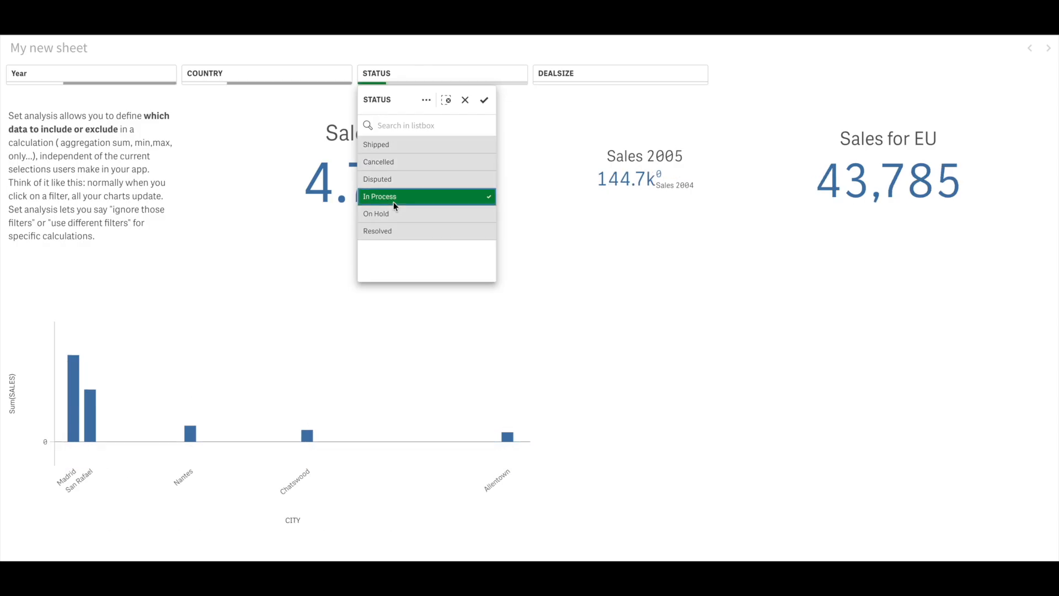
{"action": "left_click", "coordinate": [394, 203]}
{"action": "left_click", "coordinate": [395, 161]}
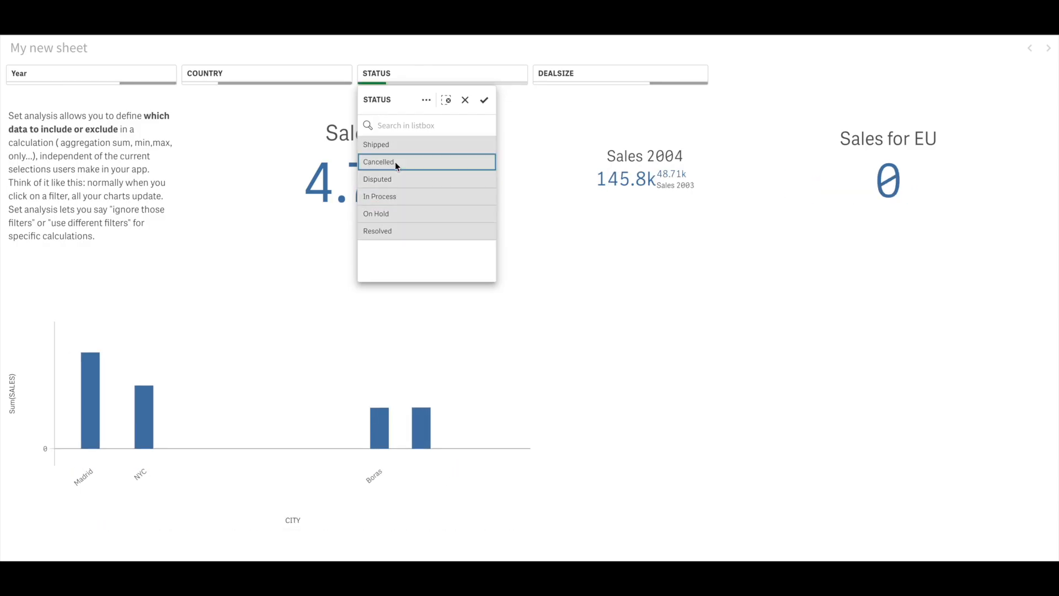
{"action": "left_click", "coordinate": [395, 161]}
{"action": "left_click", "coordinate": [395, 198]}
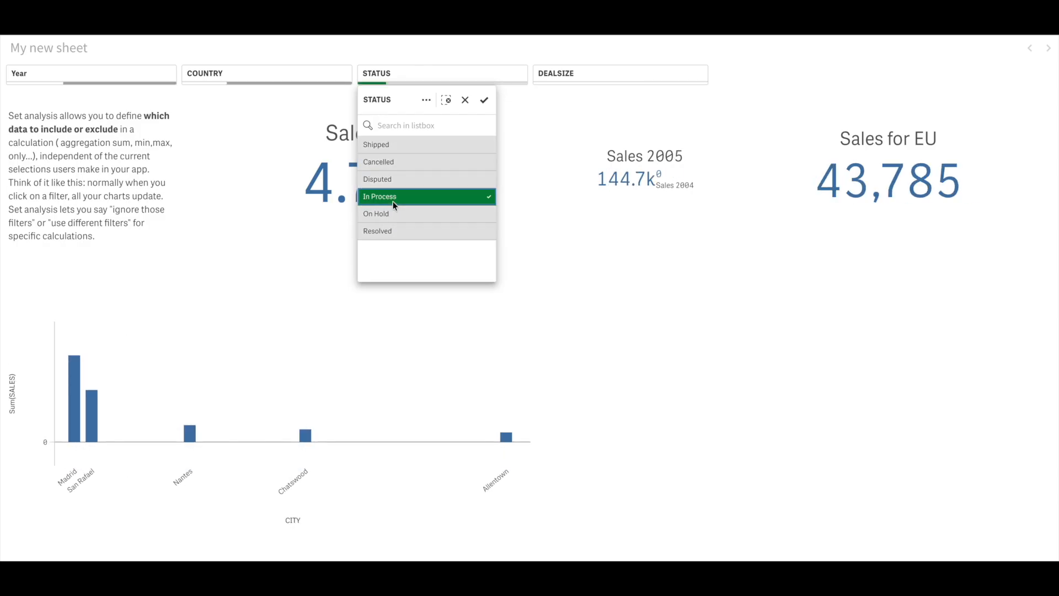
{"action": "left_click", "coordinate": [338, 221]}
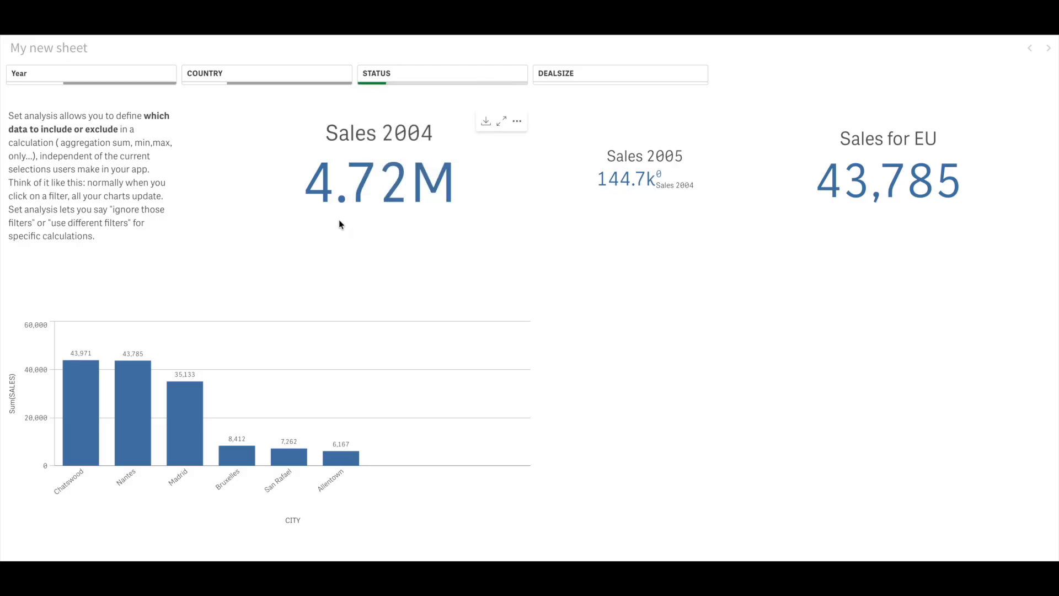